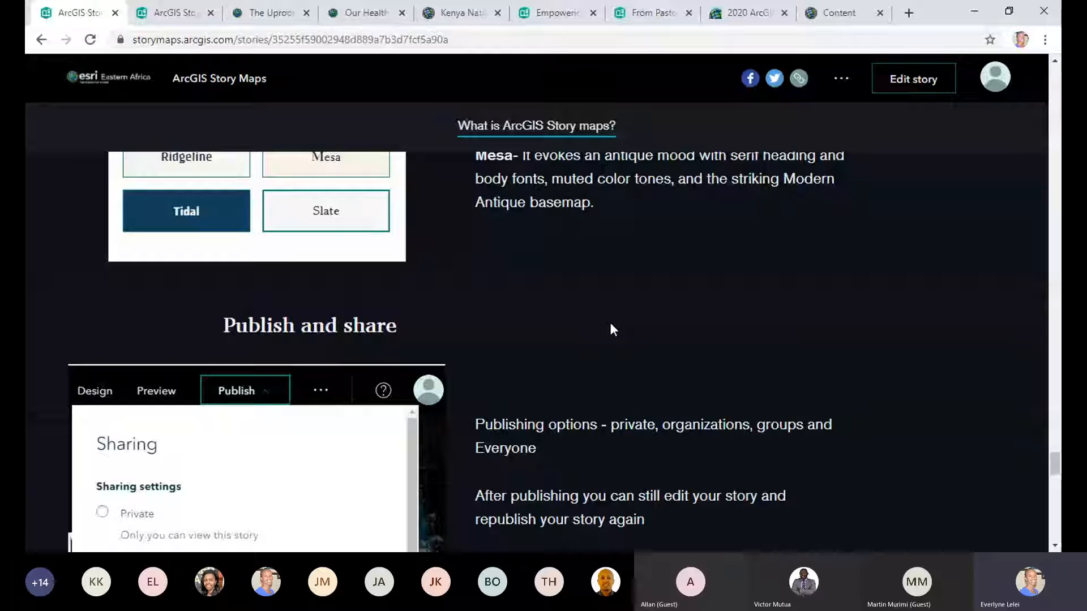
Step: Review the Publish and share section of the ArcGIS Story Maps presentation story
{"action": "scroll", "coordinate": [678, 366], "scroll_direction": "down", "scroll_amount": 2}
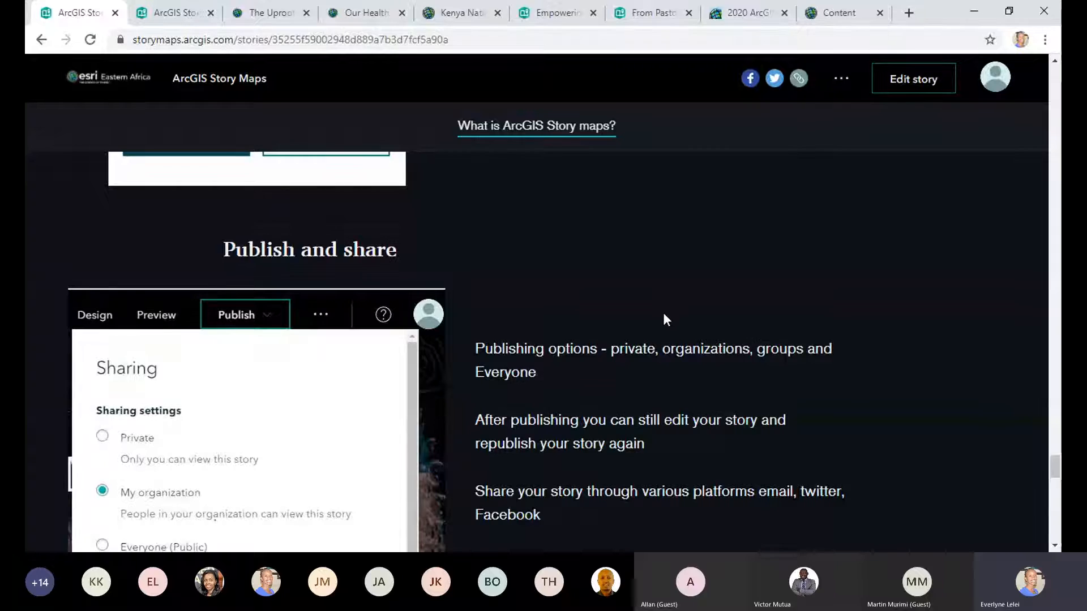
{"action": "scroll", "coordinate": [663, 314], "scroll_direction": "down", "scroll_amount": 3}
{"action": "scroll", "coordinate": [666, 316], "scroll_direction": "up", "scroll_amount": 3}
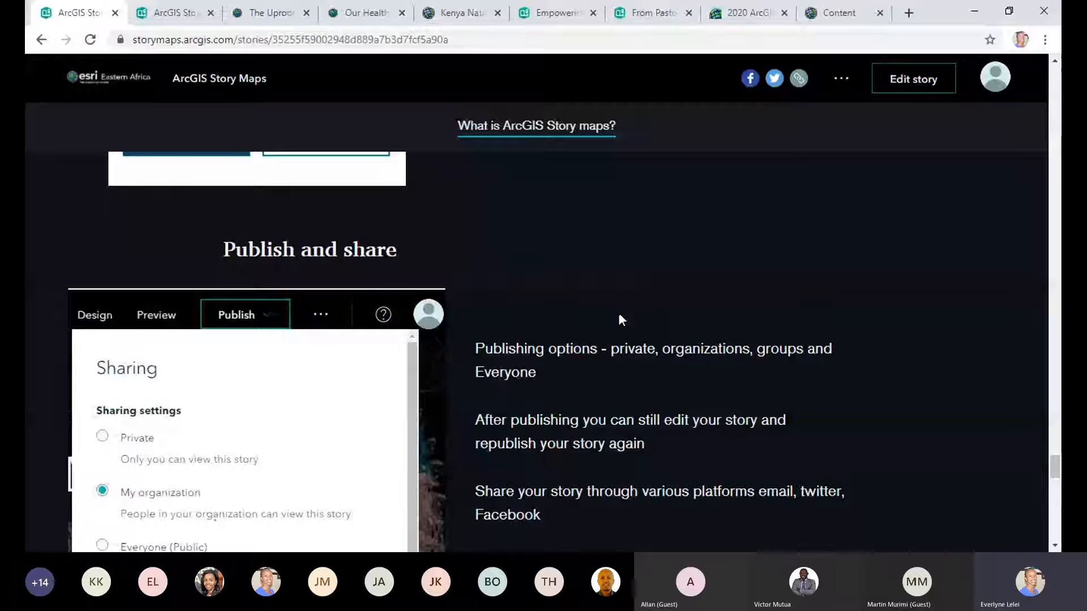
{"action": "scroll", "coordinate": [627, 304], "scroll_direction": "down", "scroll_amount": 5}
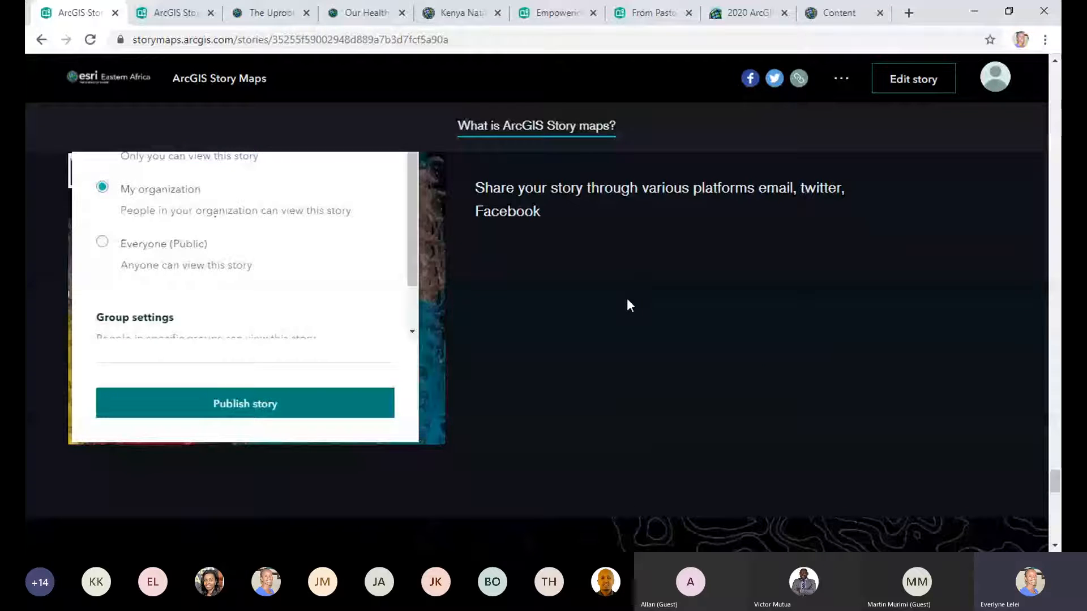
{"action": "scroll", "coordinate": [628, 299], "scroll_direction": "down", "scroll_amount": 5}
{"action": "scroll", "coordinate": [632, 299], "scroll_direction": "up", "scroll_amount": 5}
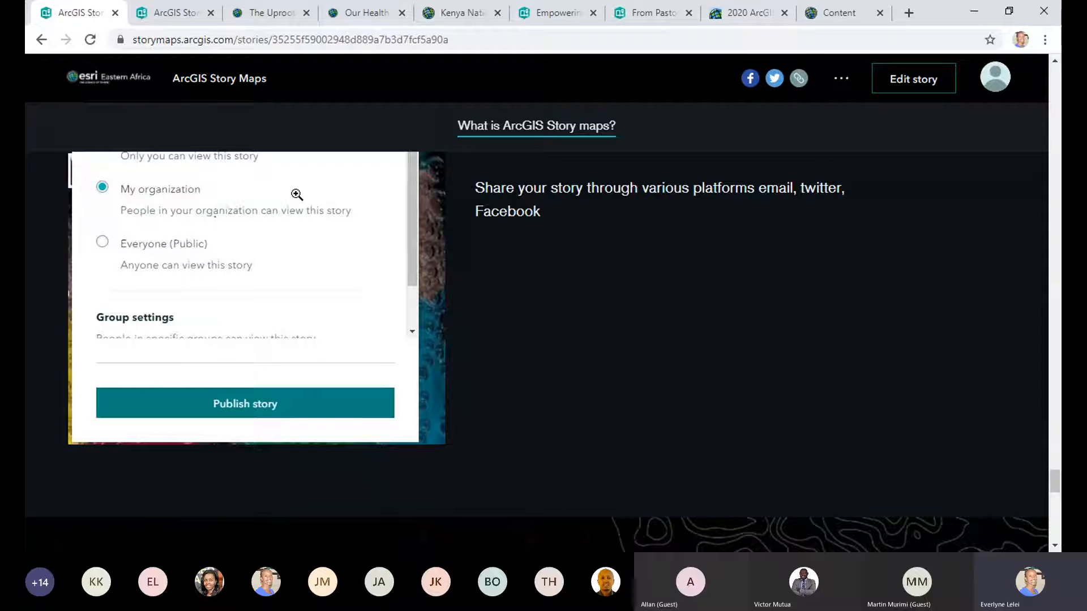
Step: Sign in to the ArcGIS StoryMaps site with the saved ArcGIS login
{"action": "left_click", "coordinate": [168, 12]}
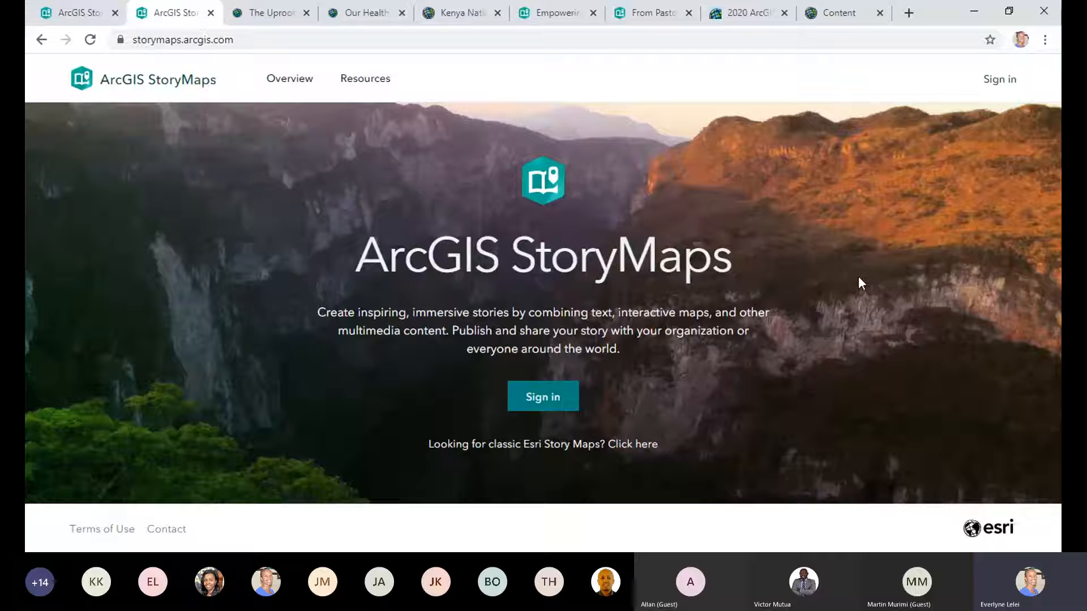
{"action": "left_click", "coordinate": [540, 399]}
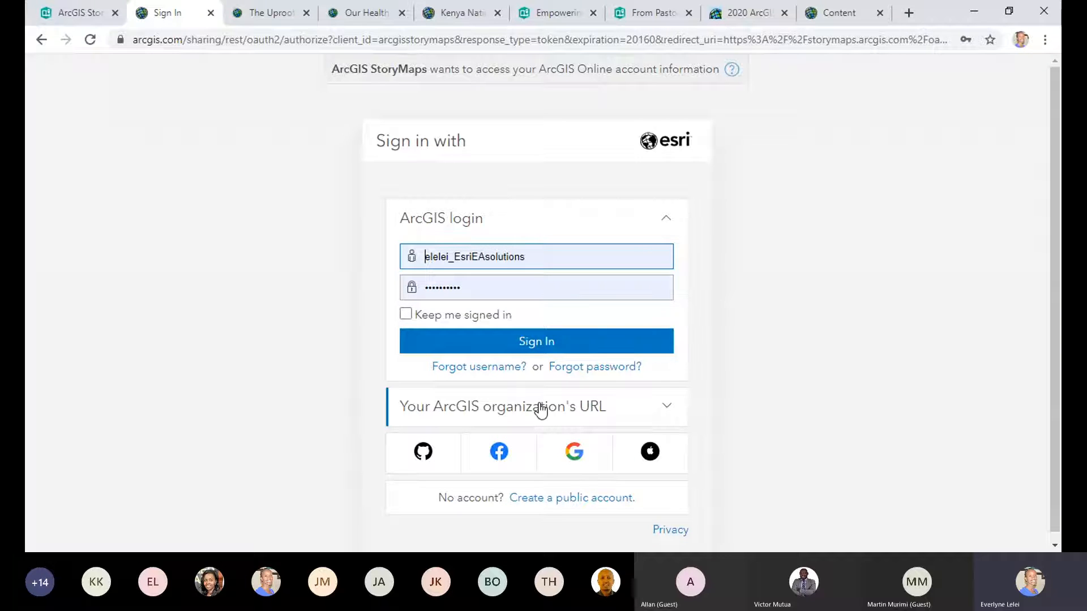
{"action": "left_click", "coordinate": [541, 344]}
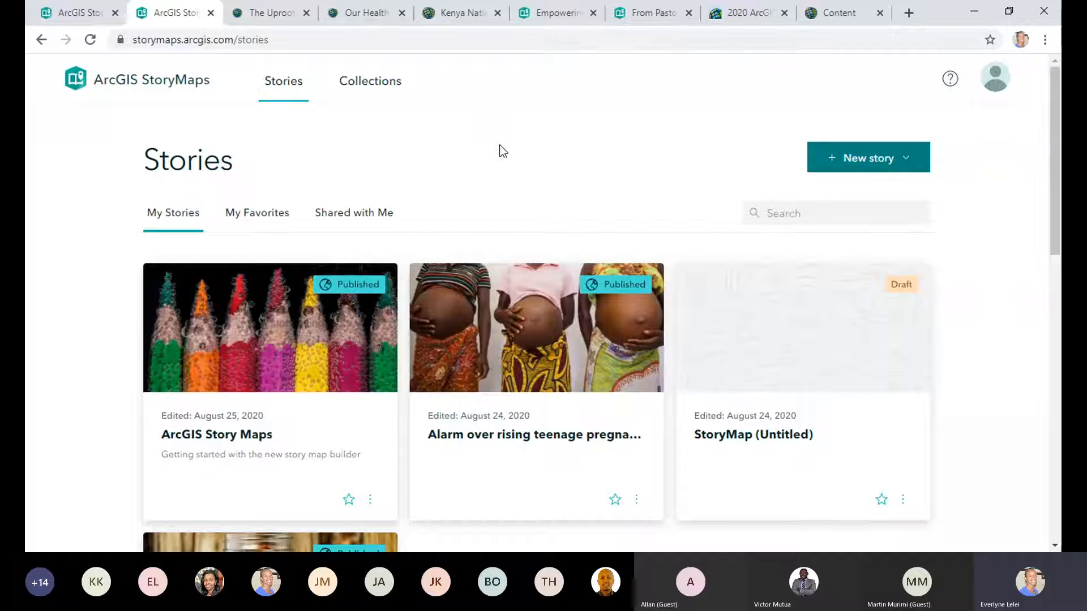
Step: Create a new story from scratch
{"action": "left_click", "coordinate": [868, 160]}
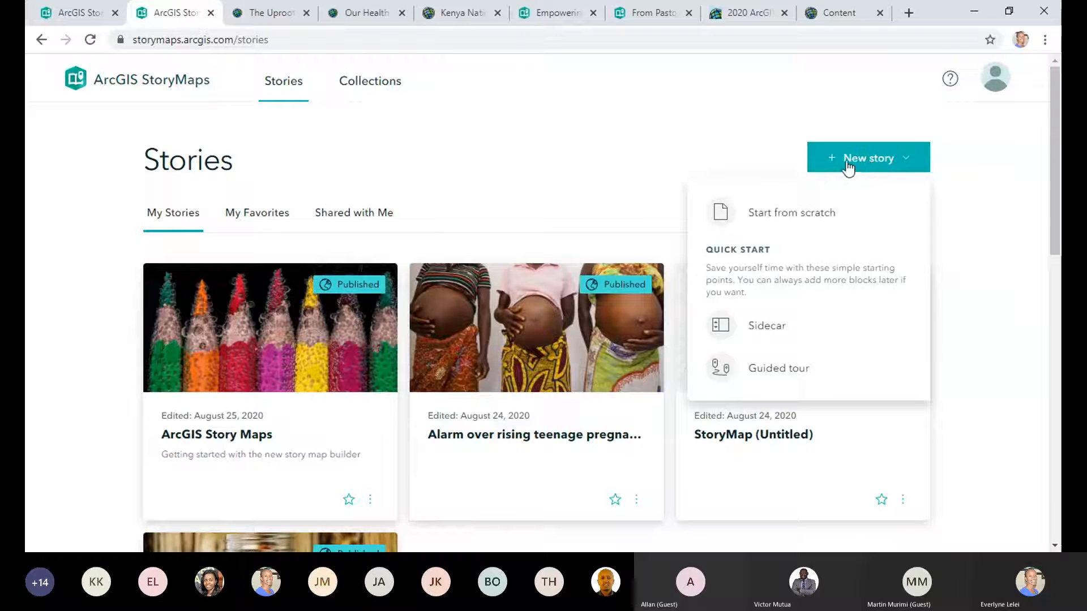
{"action": "left_click", "coordinate": [875, 162]}
{"action": "left_click", "coordinate": [877, 161]}
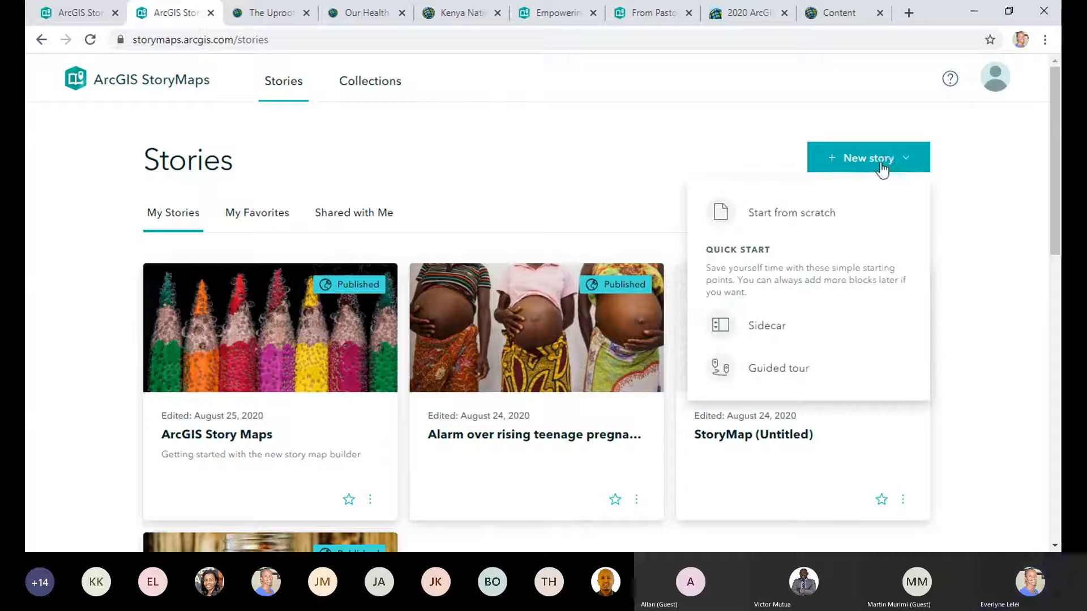
{"action": "left_click", "coordinate": [809, 218]}
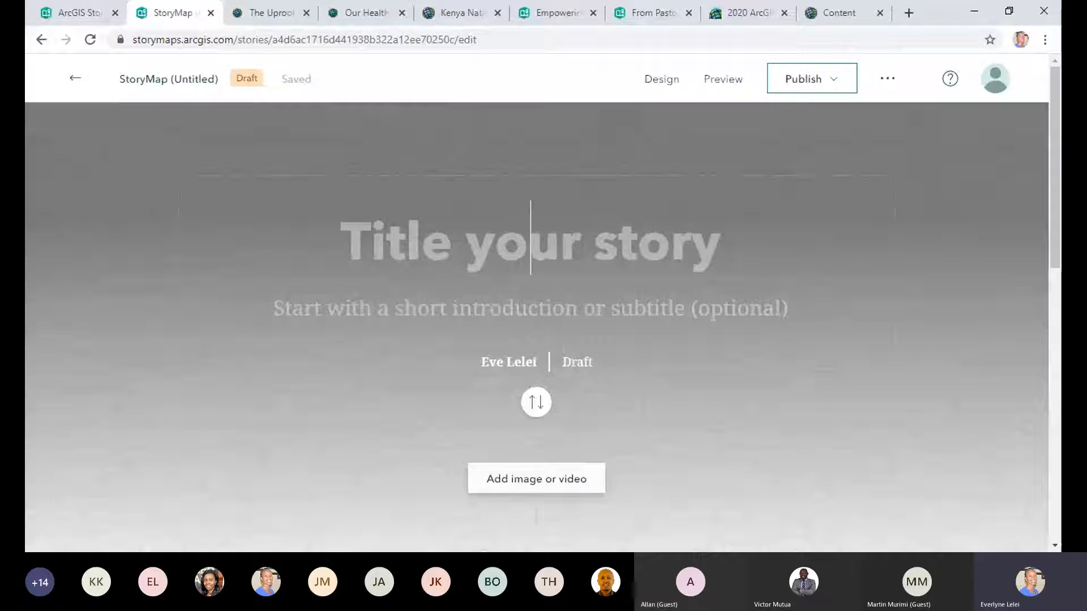
Step: Title the story "Alarming Rates of teen pregancies in Kenya Demo"
{"action": "type", "text": "Al"}
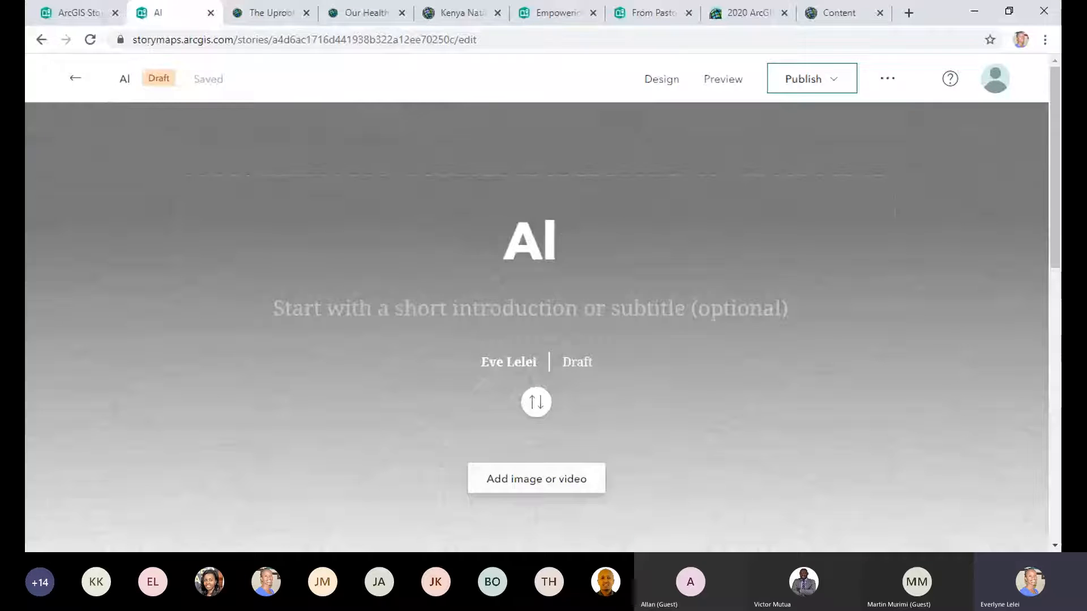
{"action": "type", "text": "arming Rates"}
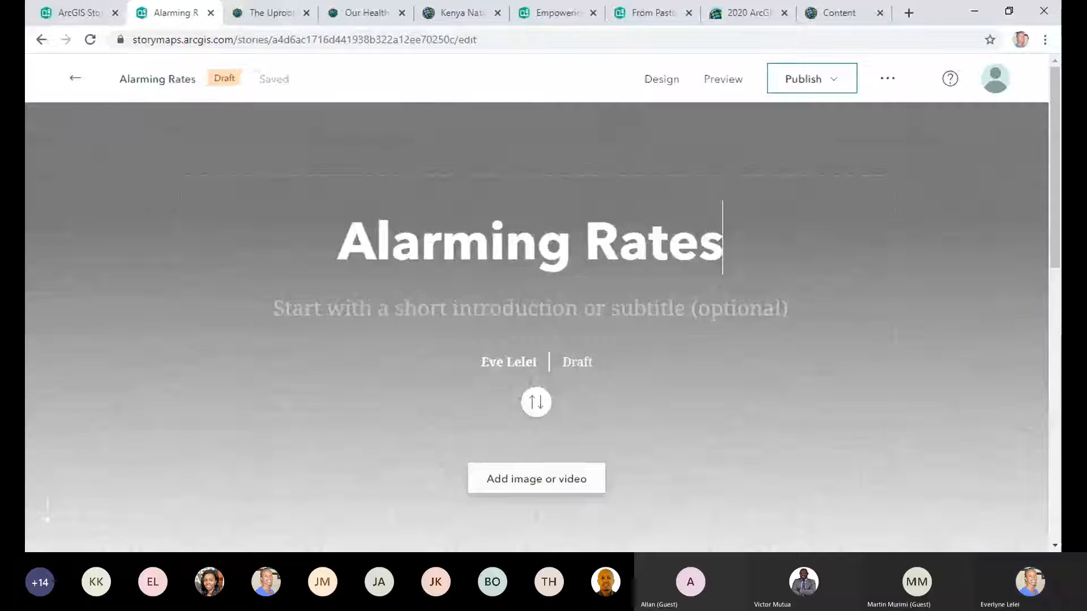
{"action": "type", "text": " of teen pr"}
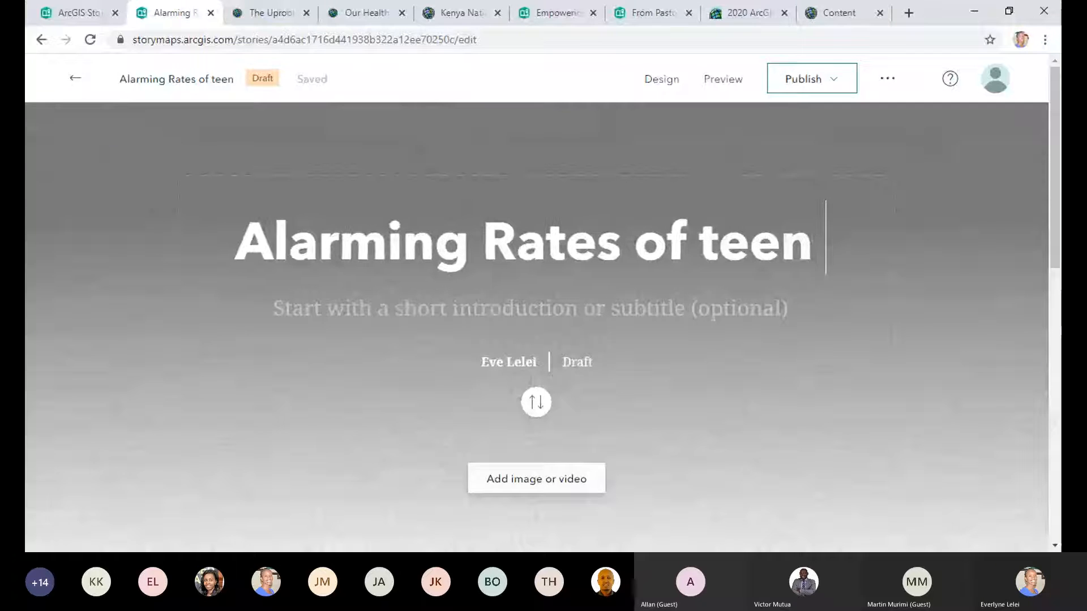
{"action": "type", "text": "egan"}
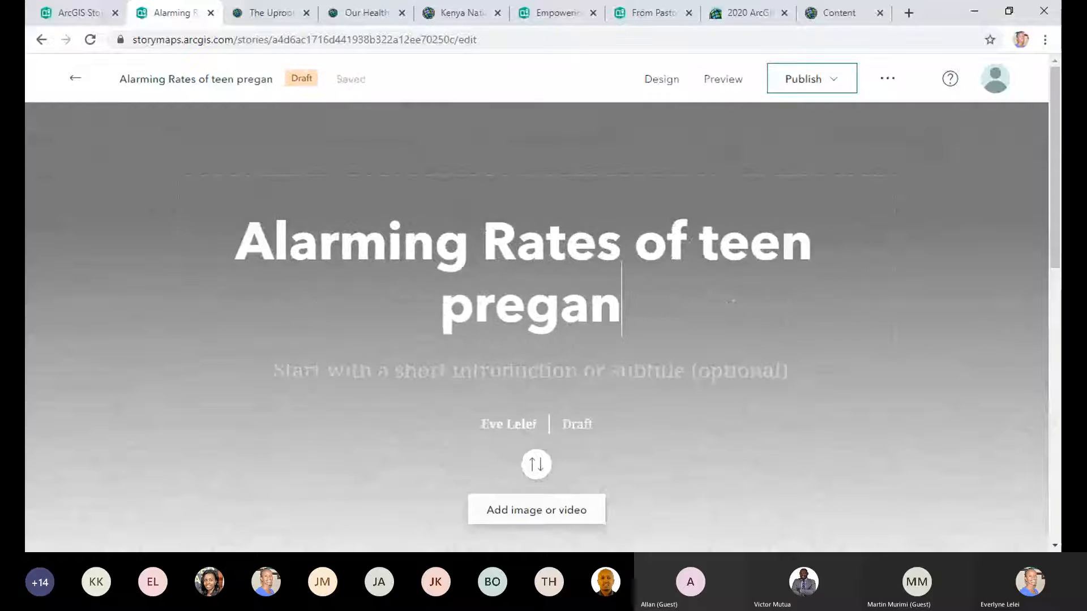
{"action": "type", "text": "acies "}
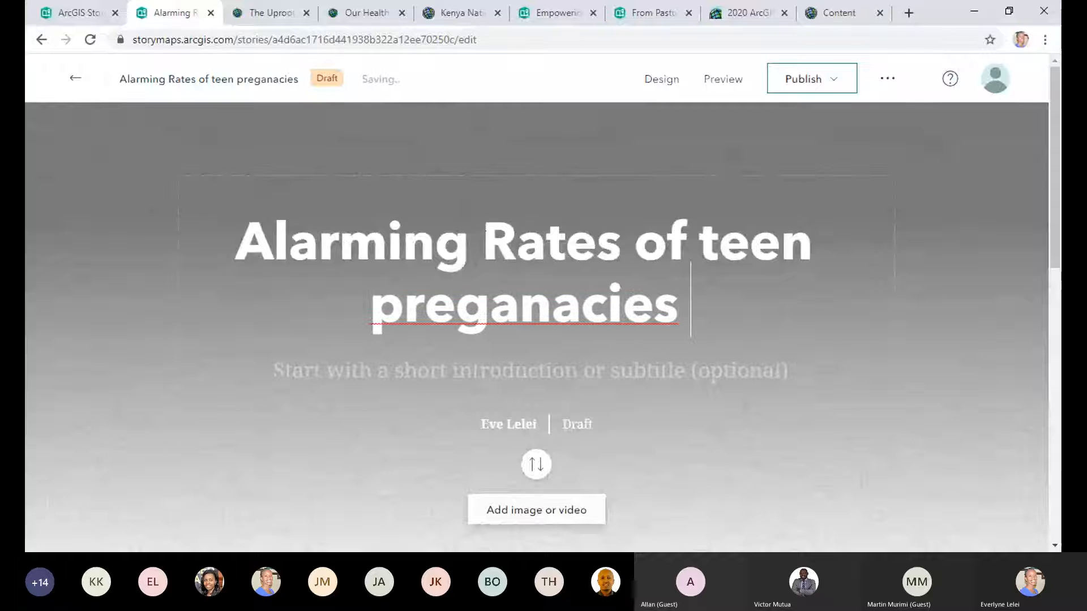
{"action": "type", "text": "in Kenya"}
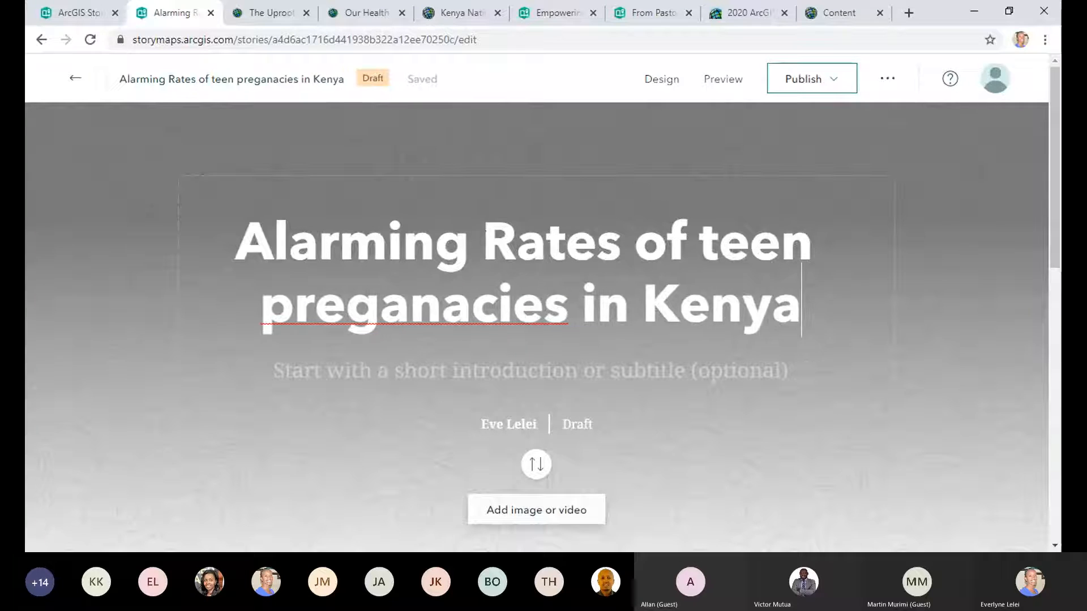
{"action": "type", "text": " Demo"}
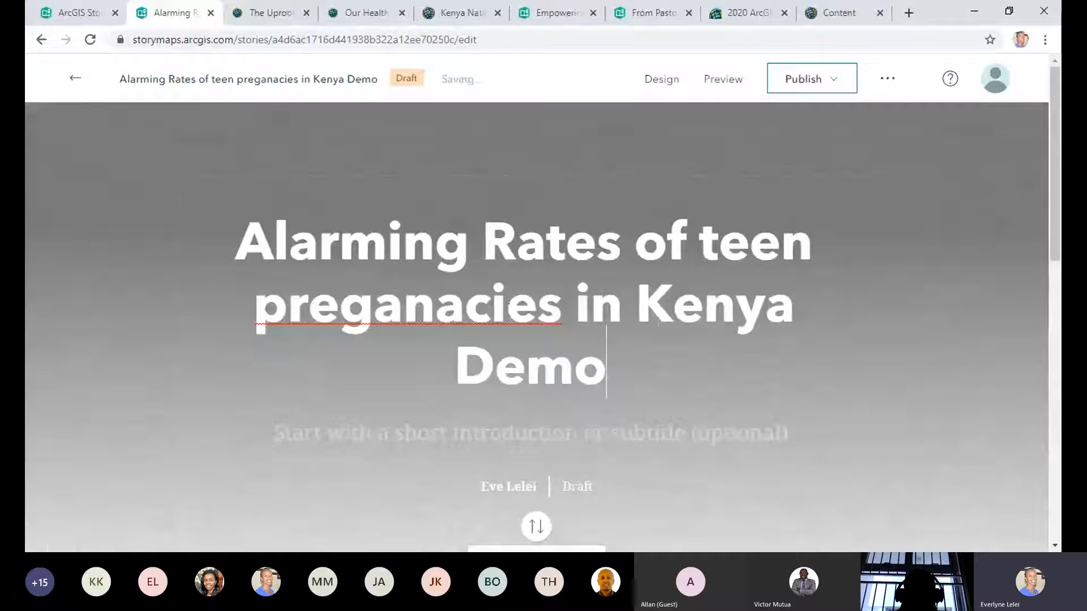
{"action": "left_click", "coordinate": [471, 321]}
{"action": "key", "text": "BackSpace"}
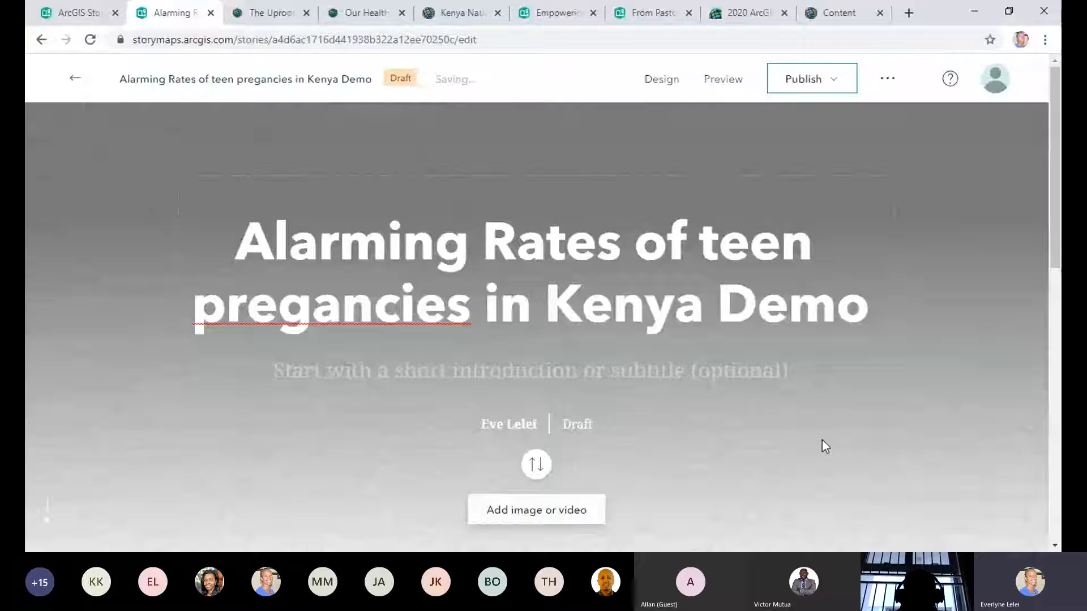
Step: Upload the image cover.jpg from the Story maps webinar folder on the Desktop and add it as the story's cover image
{"action": "left_click", "coordinate": [515, 509]}
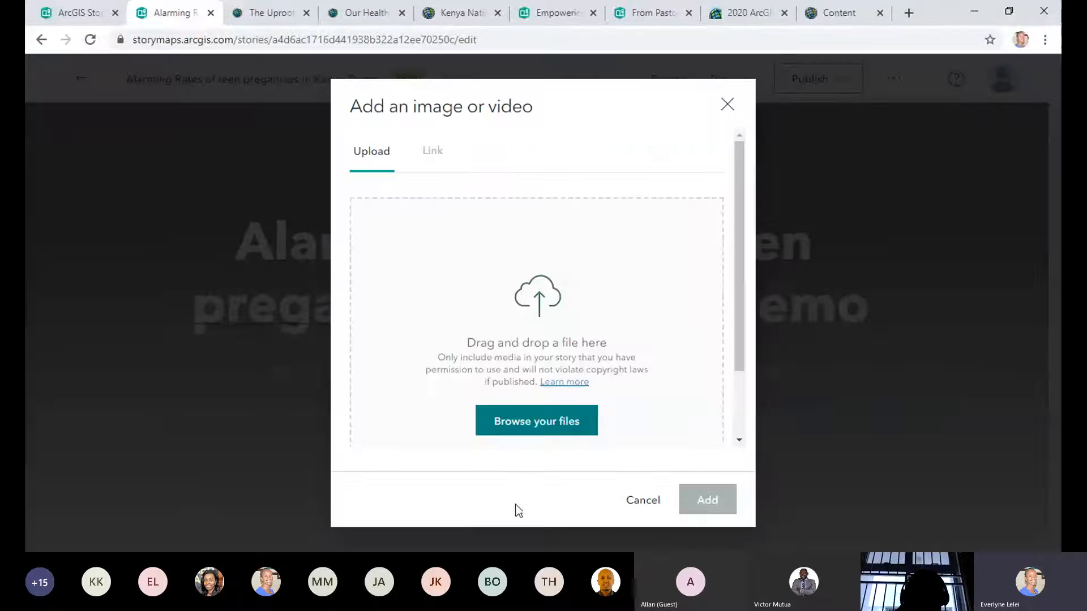
{"action": "left_click", "coordinate": [530, 426]}
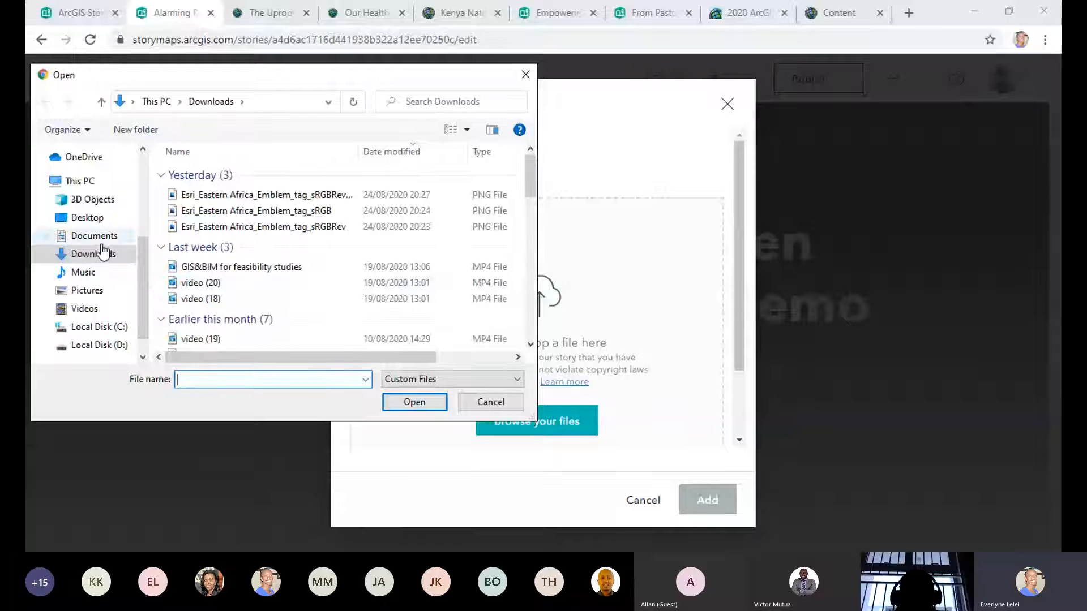
{"action": "left_click", "coordinate": [89, 224]}
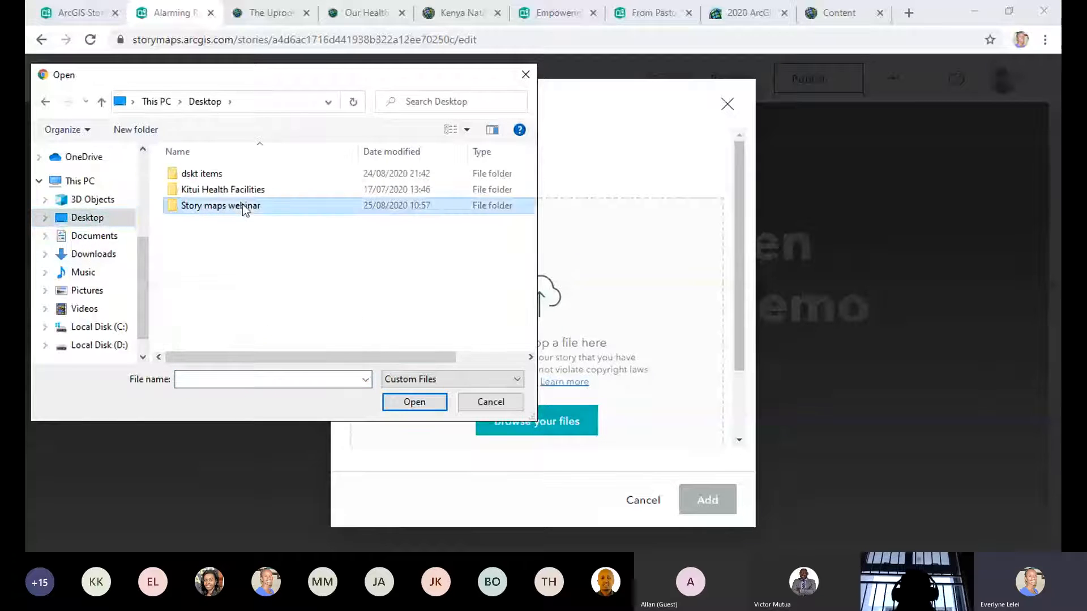
{"action": "double_click", "coordinate": [242, 205]}
{"action": "left_click", "coordinate": [214, 196]}
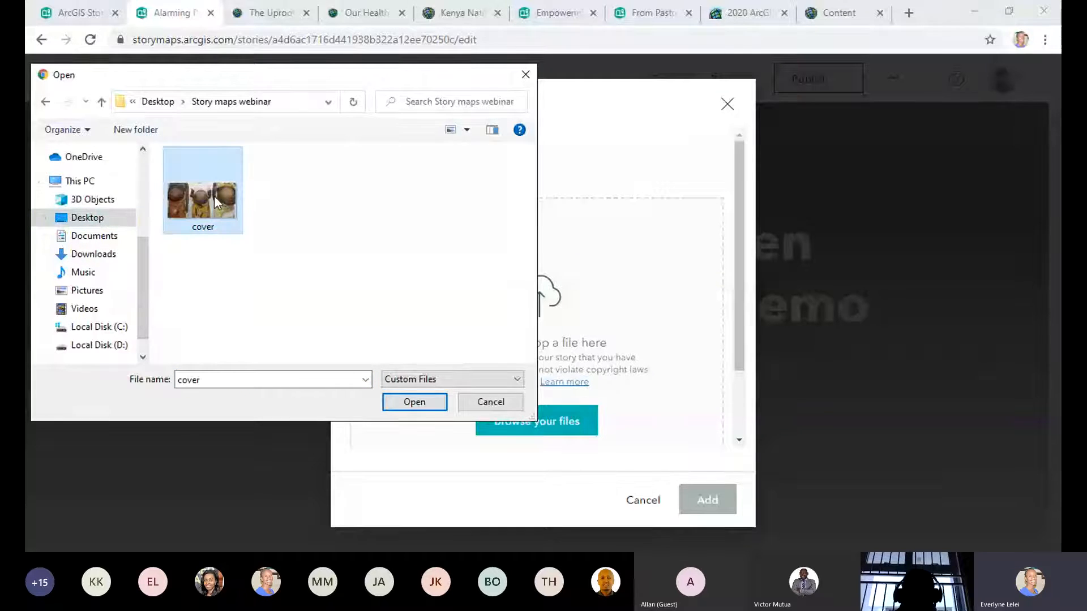
{"action": "left_click", "coordinate": [426, 404]}
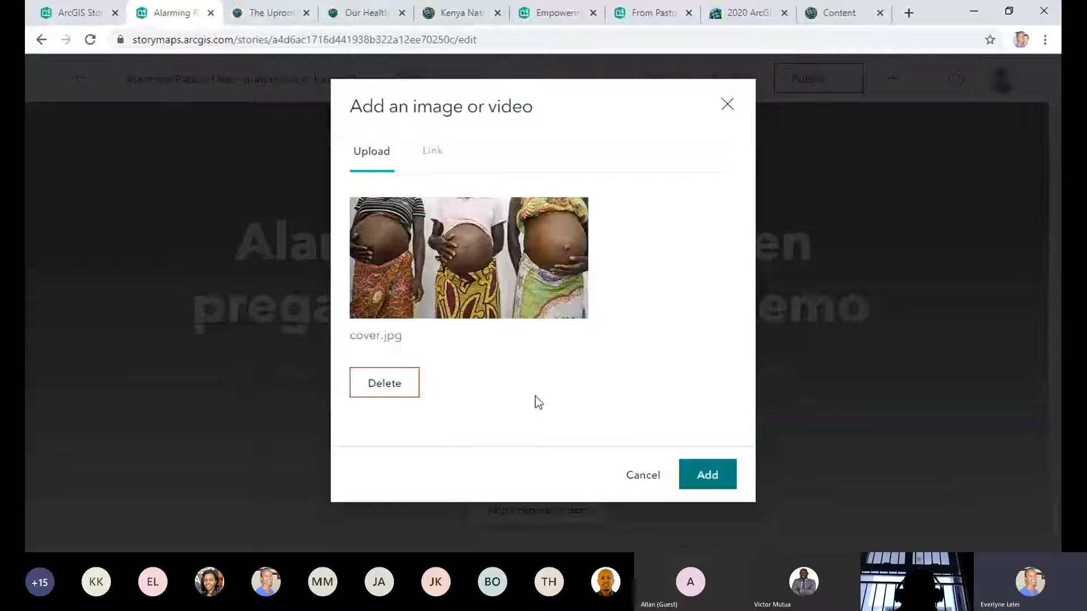
{"action": "left_click", "coordinate": [709, 475]}
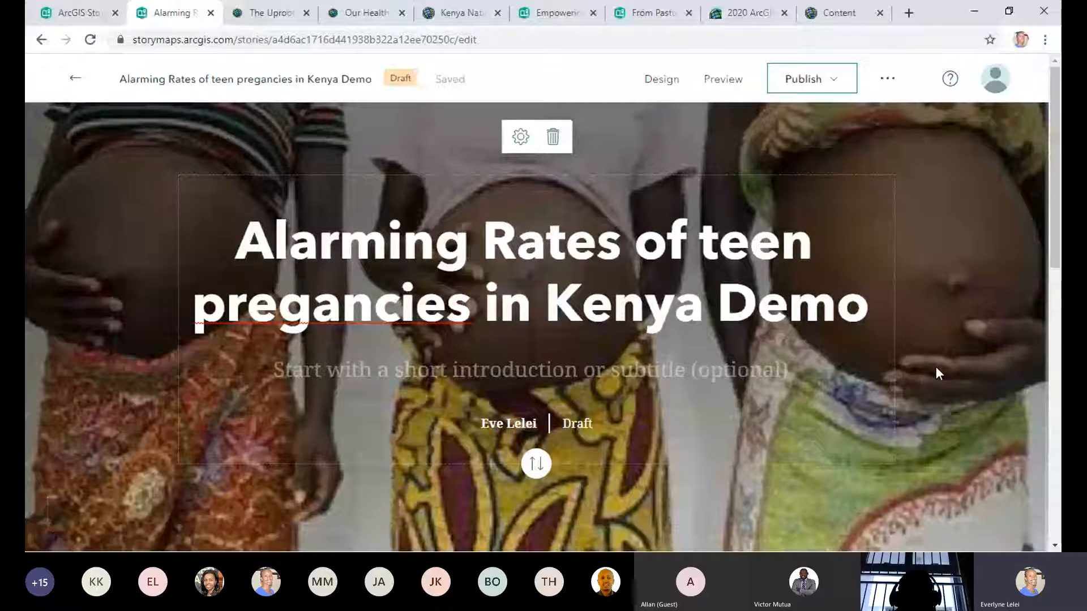
Step: Try the side-by-side cover design that places the title next to the image
{"action": "scroll", "coordinate": [936, 365], "scroll_direction": "down", "scroll_amount": 4}
{"action": "scroll", "coordinate": [756, 283], "scroll_direction": "up", "scroll_amount": 3}
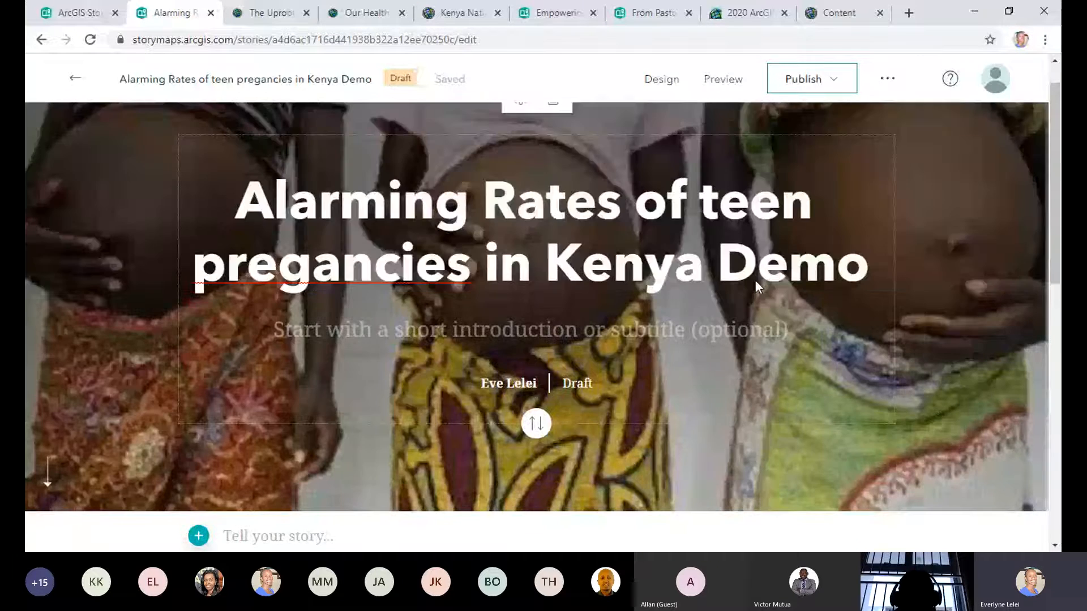
{"action": "scroll", "coordinate": [755, 280], "scroll_direction": "up", "scroll_amount": 1}
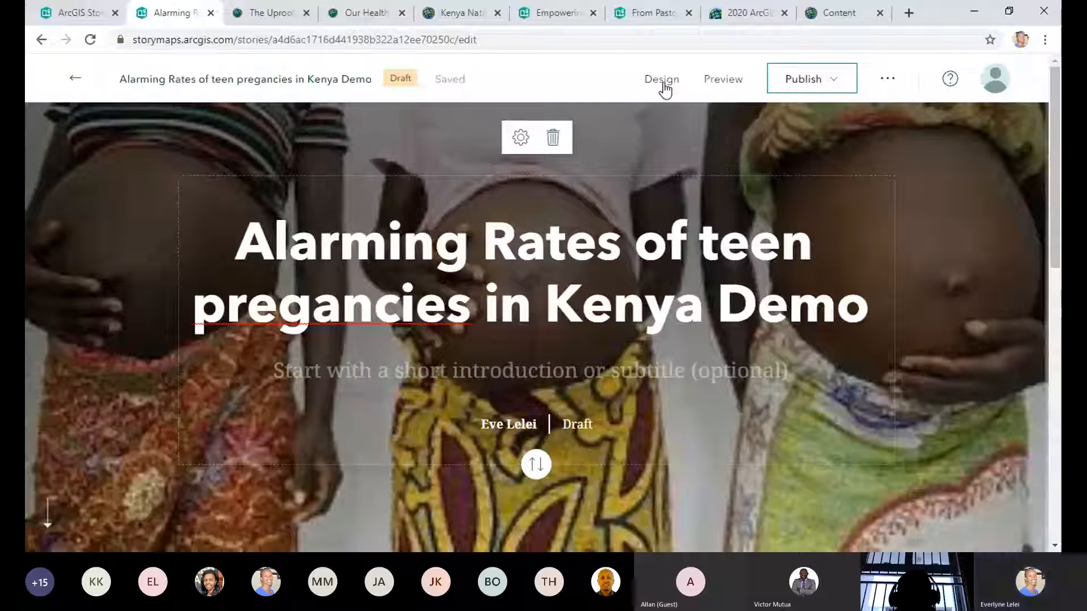
{"action": "left_click", "coordinate": [662, 82]}
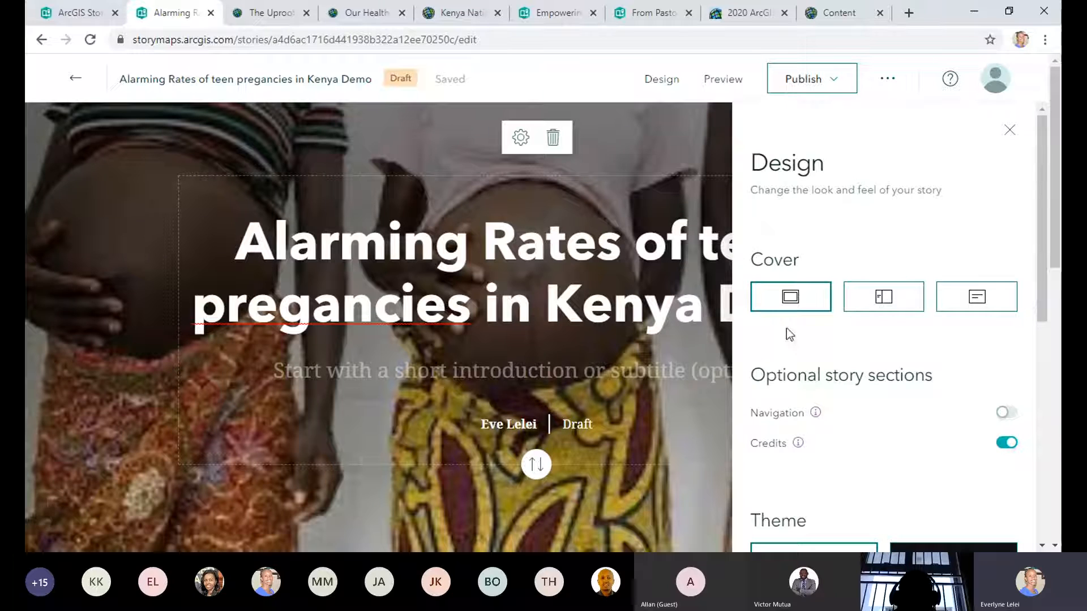
{"action": "left_click", "coordinate": [890, 303]}
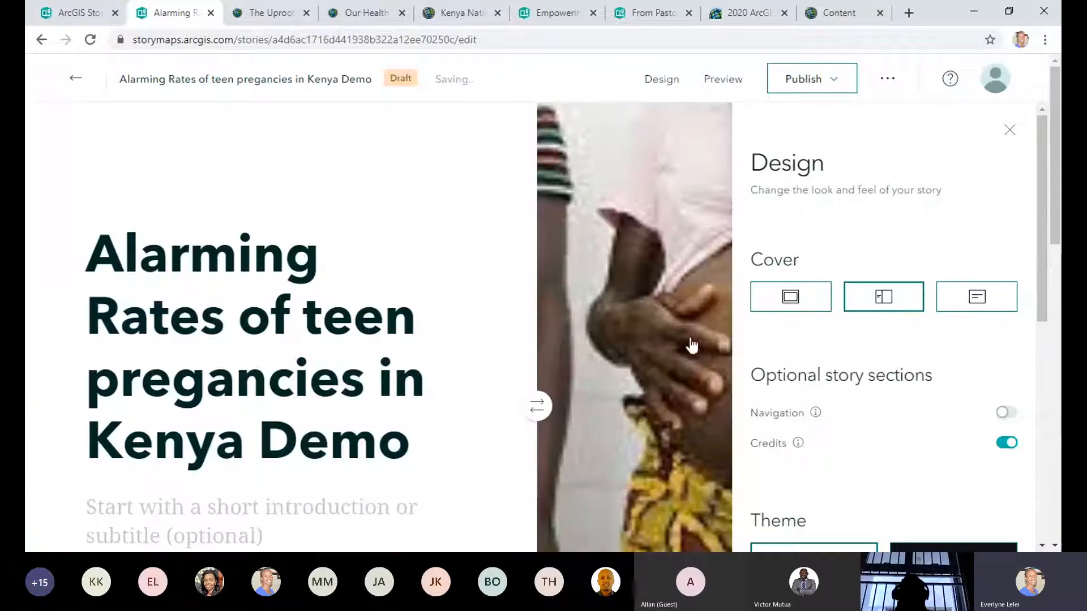
{"action": "left_click", "coordinate": [1009, 130]}
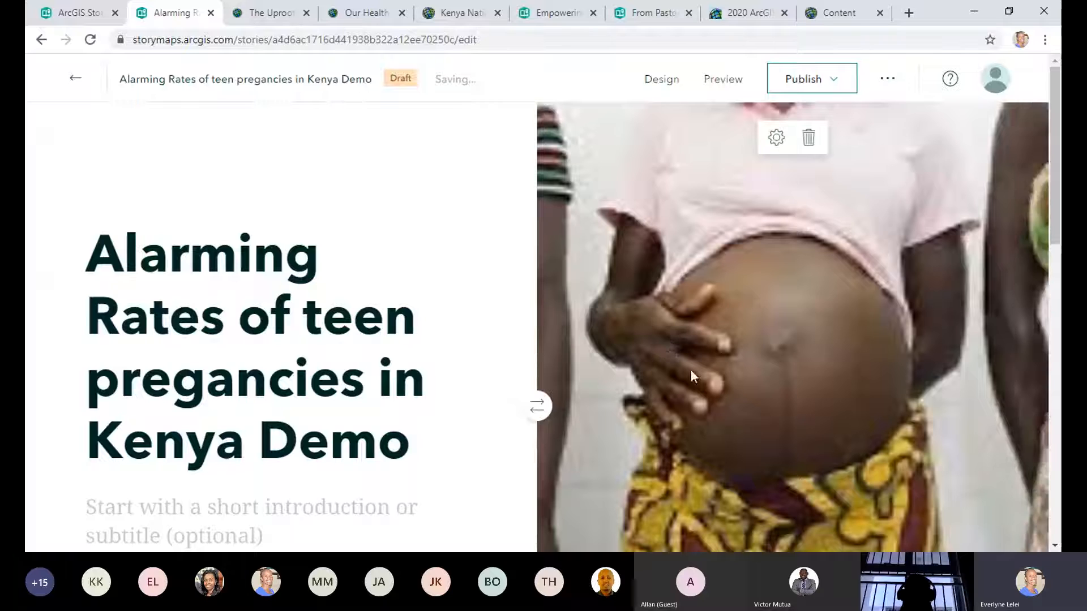
Step: Set the story's cover design to the layout with the image above the title and check the resulting cover
{"action": "left_click", "coordinate": [670, 83]}
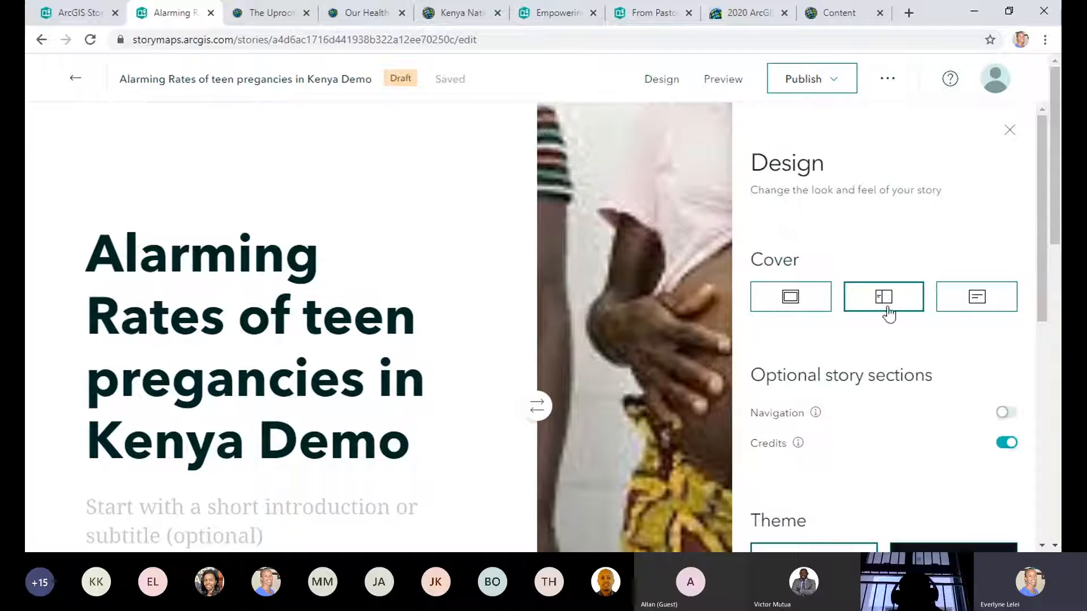
{"action": "left_click", "coordinate": [974, 304]}
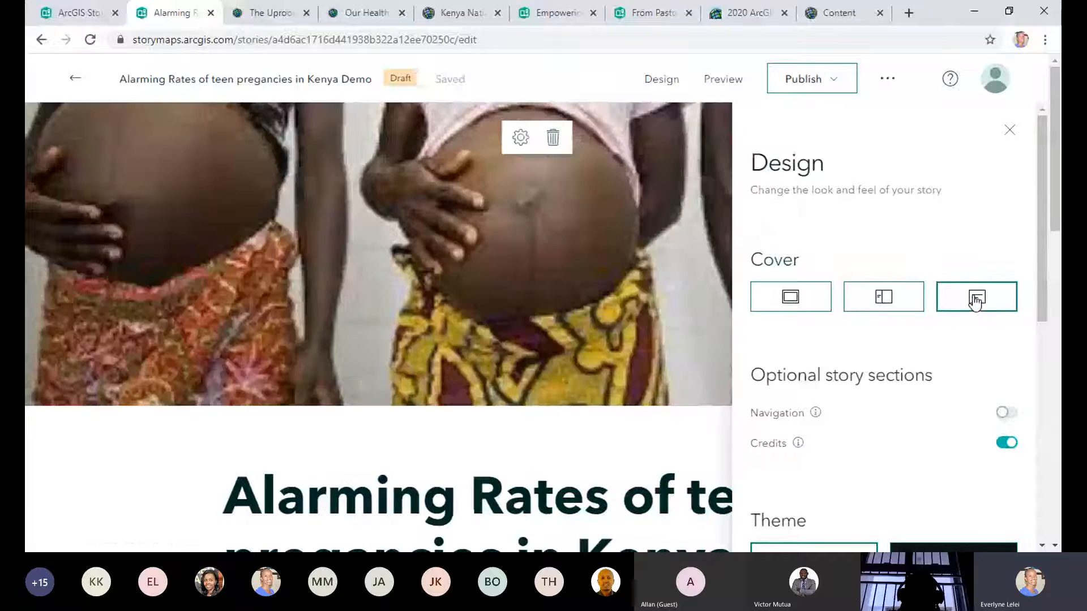
{"action": "left_click", "coordinate": [686, 320]}
{"action": "scroll", "coordinate": [838, 311], "scroll_direction": "down", "scroll_amount": 4}
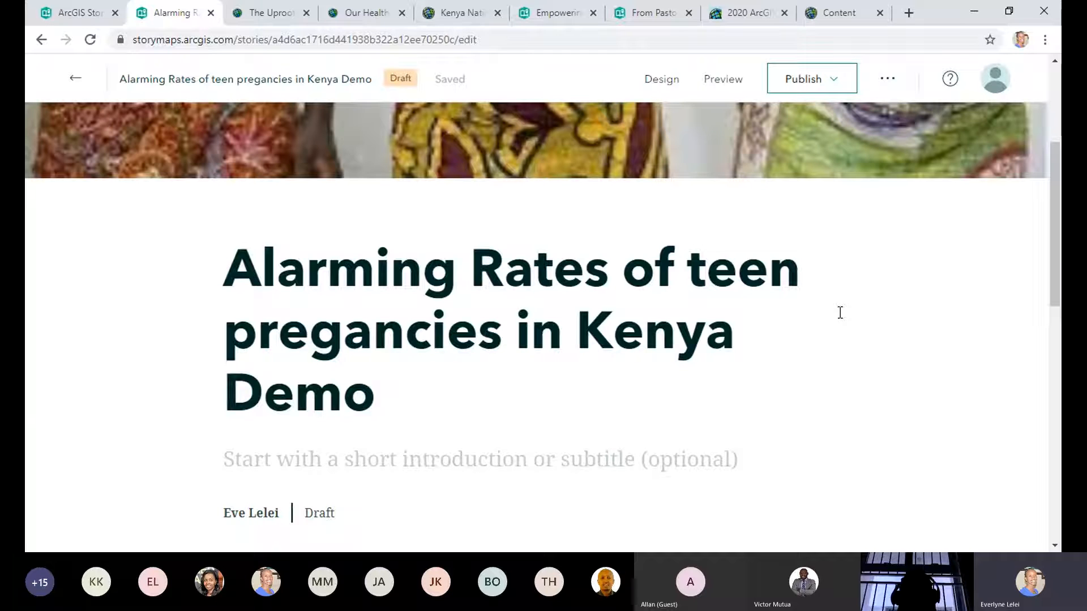
{"action": "scroll", "coordinate": [815, 348], "scroll_direction": "up", "scroll_amount": 4}
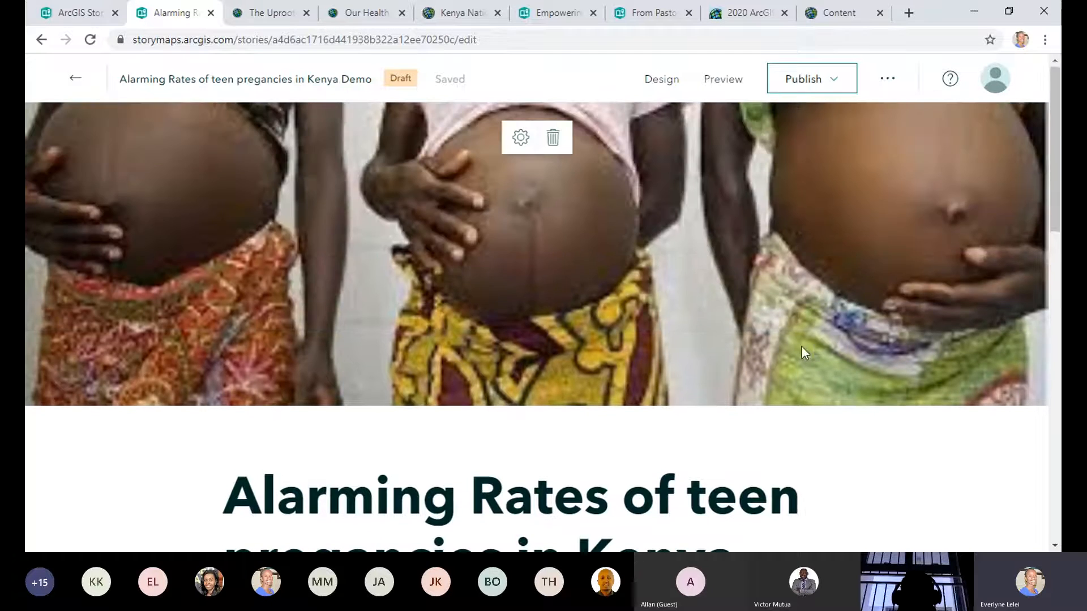
{"action": "left_click", "coordinate": [663, 83]}
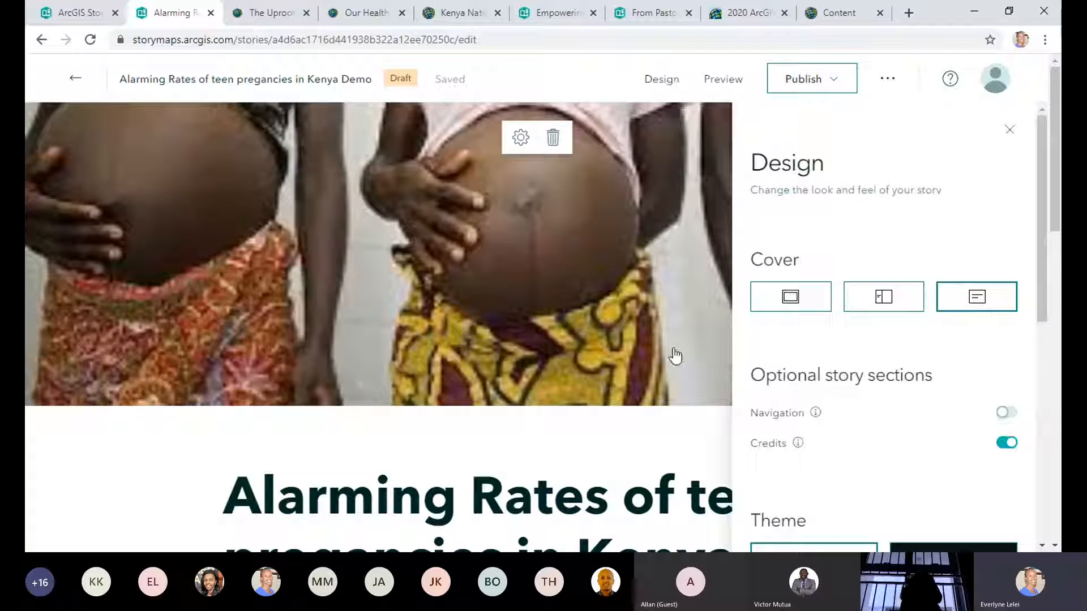
{"action": "left_click", "coordinate": [636, 442]}
{"action": "scroll", "coordinate": [720, 324], "scroll_direction": "down", "scroll_amount": 6}
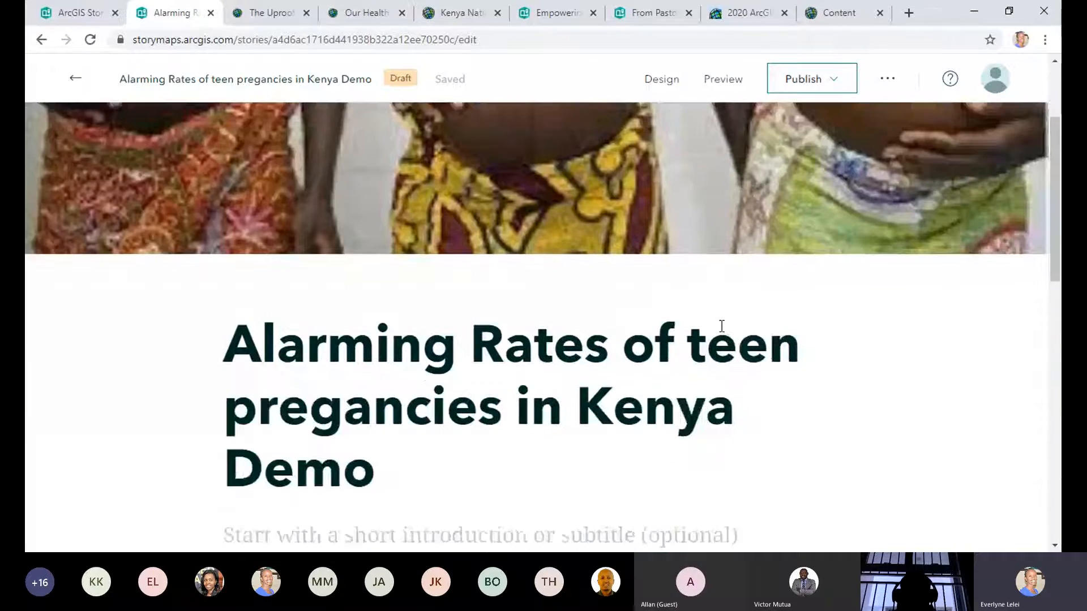
Step: Set the story's cover design to the full layout with the title overlaid on the cover image
{"action": "scroll", "coordinate": [871, 286], "scroll_direction": "up", "scroll_amount": 6}
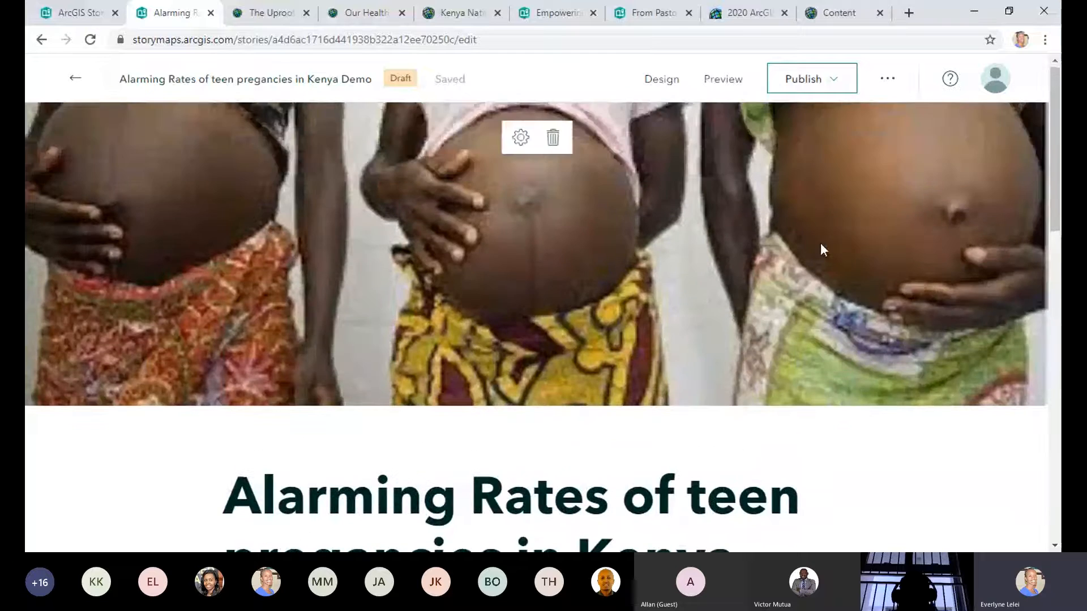
{"action": "left_click", "coordinate": [648, 88]}
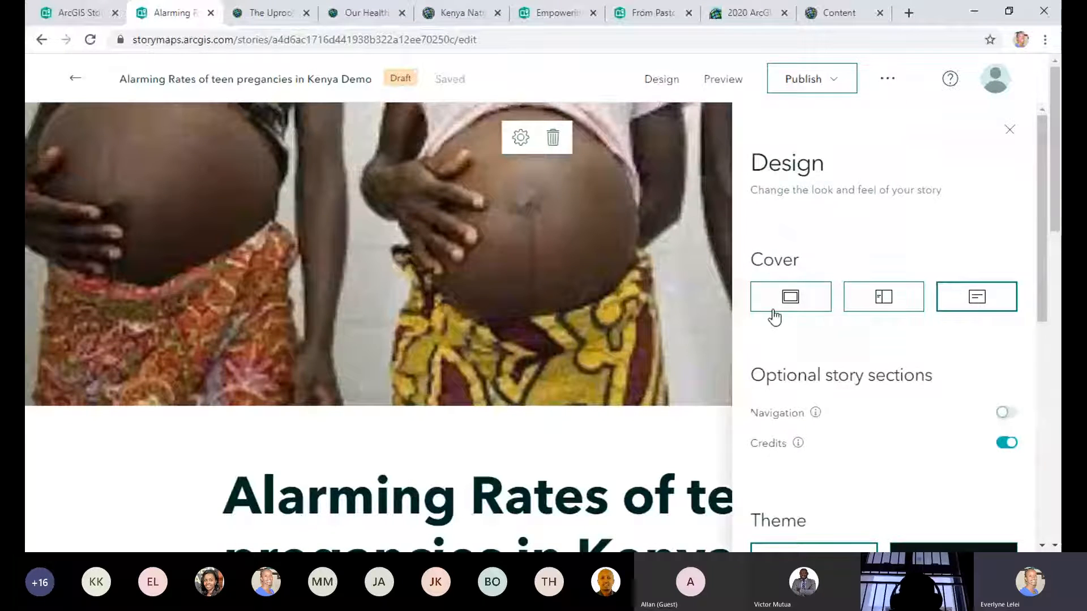
{"action": "left_click", "coordinate": [792, 297]}
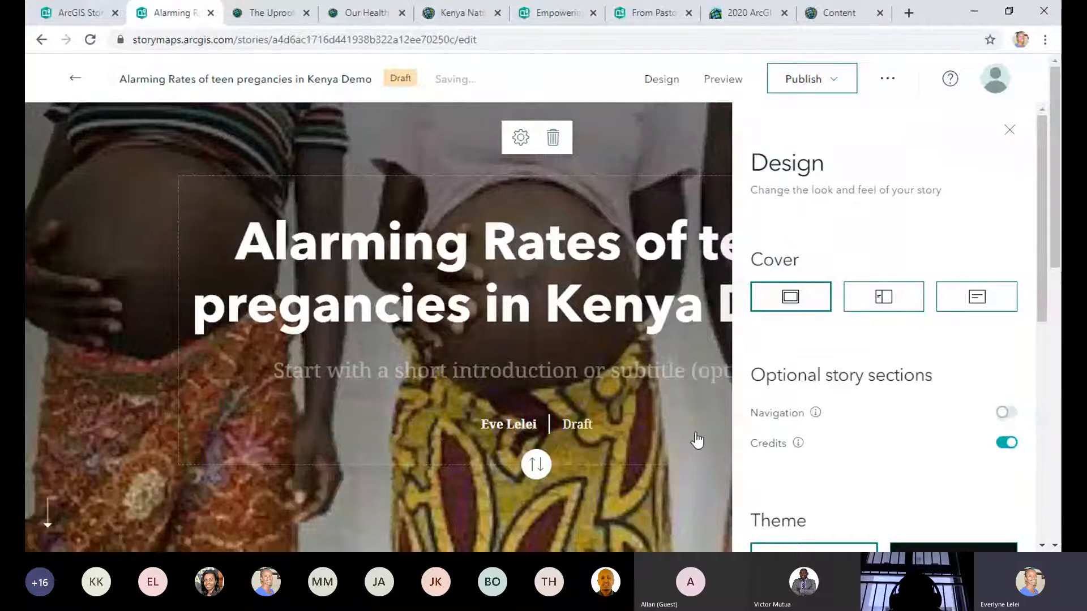
Step: Add a text block below the cover containing the word "Introduction"
{"action": "scroll", "coordinate": [697, 440], "scroll_direction": "down", "scroll_amount": 4}
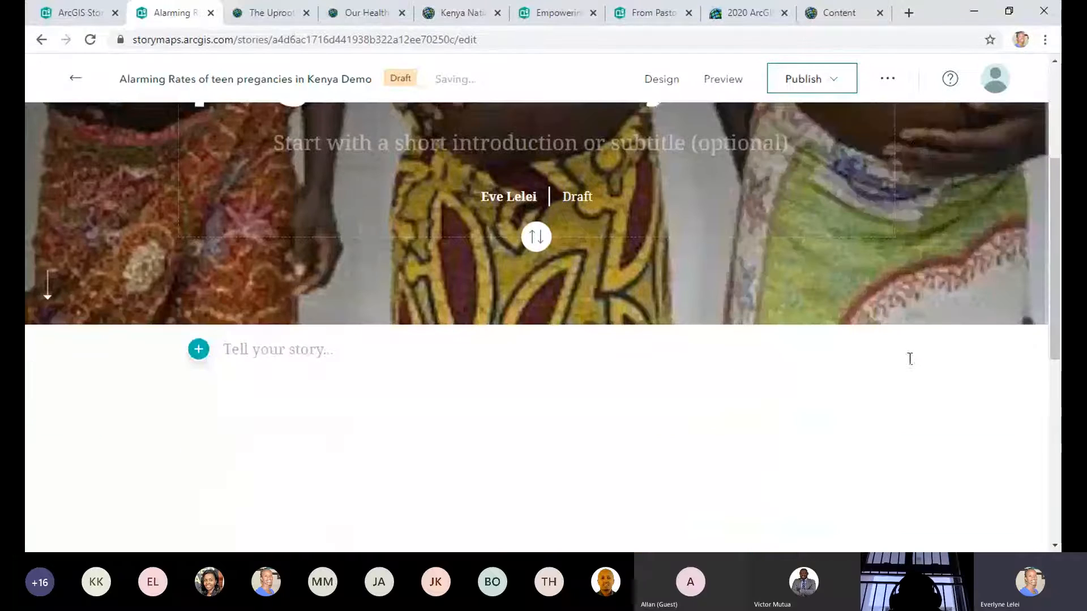
{"action": "left_click", "coordinate": [198, 349]}
{"action": "mouse_move", "coordinate": [229, 304]}
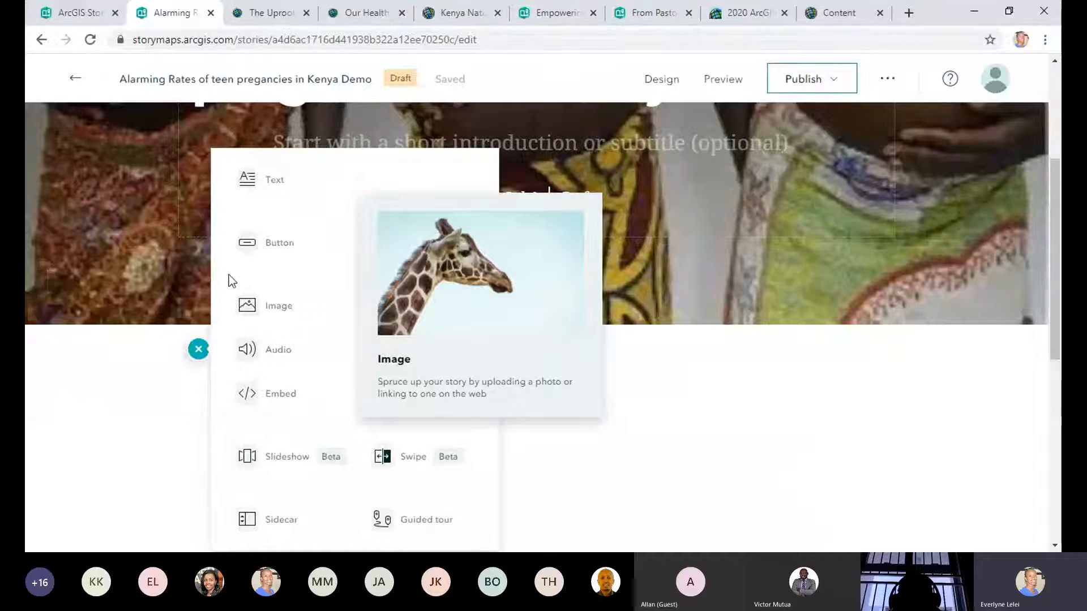
{"action": "mouse_move", "coordinate": [226, 263]}
{"action": "mouse_move", "coordinate": [274, 190]}
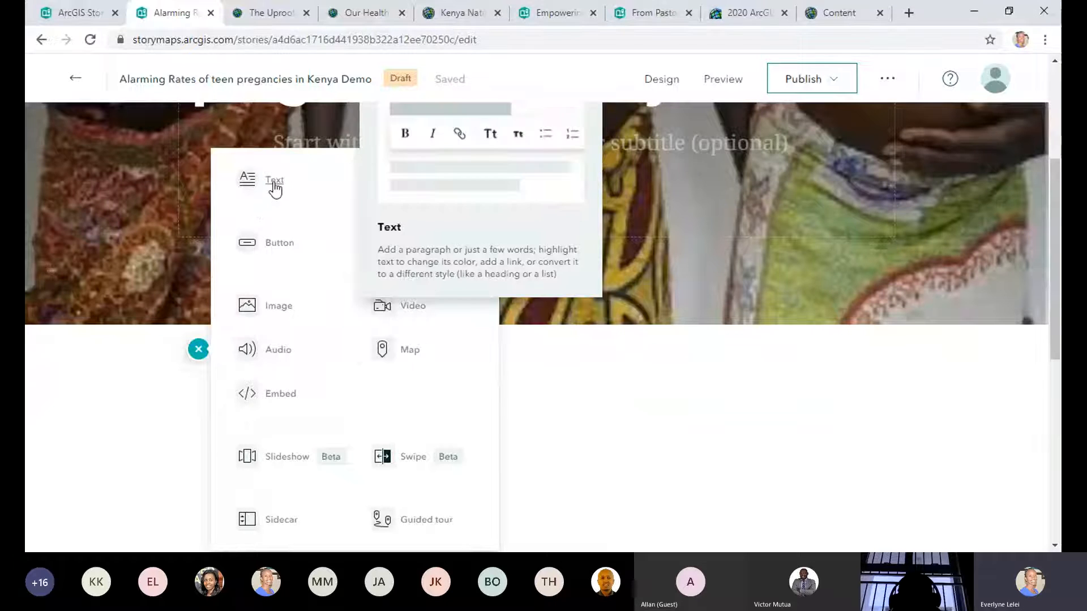
{"action": "left_click", "coordinate": [274, 188]}
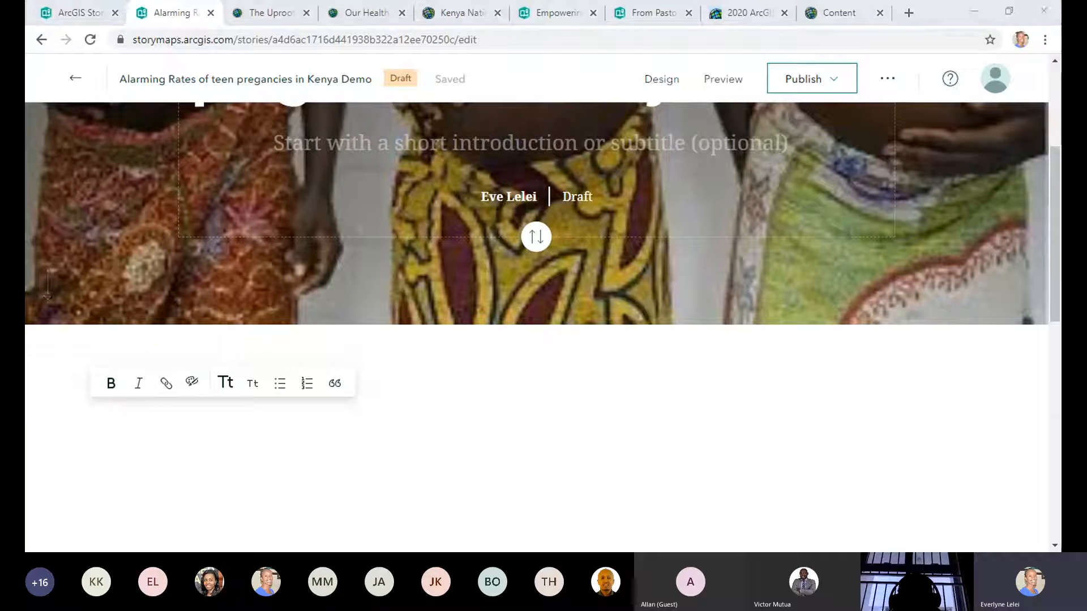
{"action": "left_click", "coordinate": [332, 507]}
{"action": "mouse_move", "coordinate": [259, 402]}
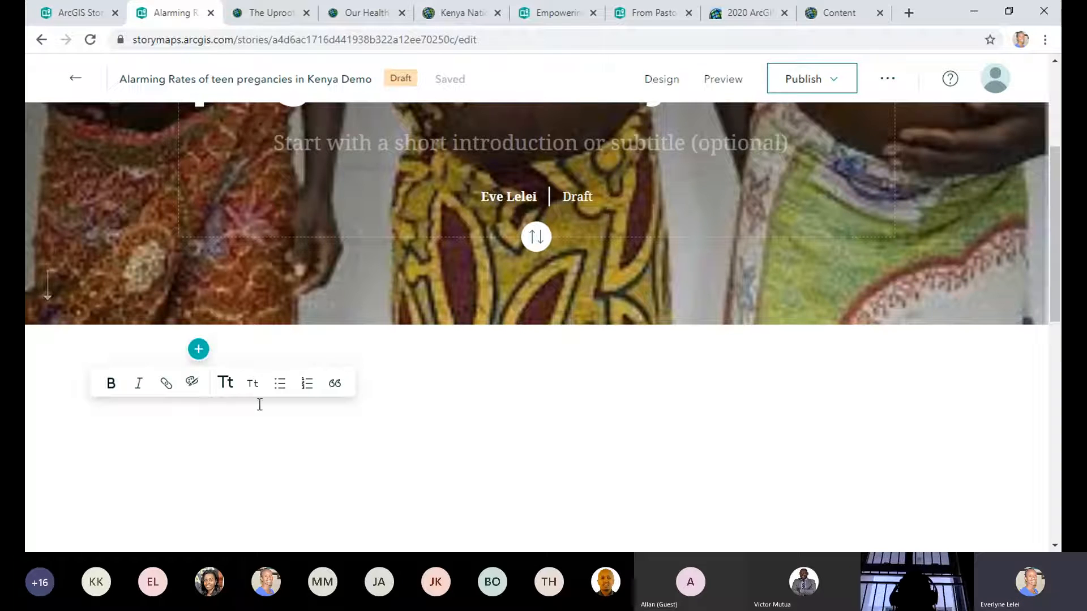
{"action": "right_click", "coordinate": [244, 349]}
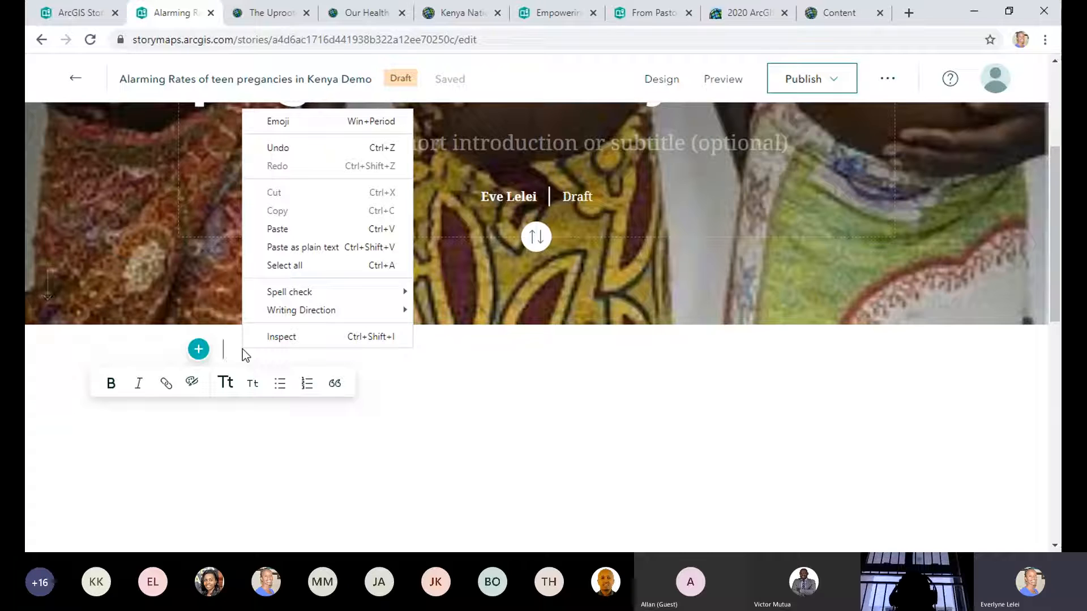
{"action": "key", "text": "Escape"}
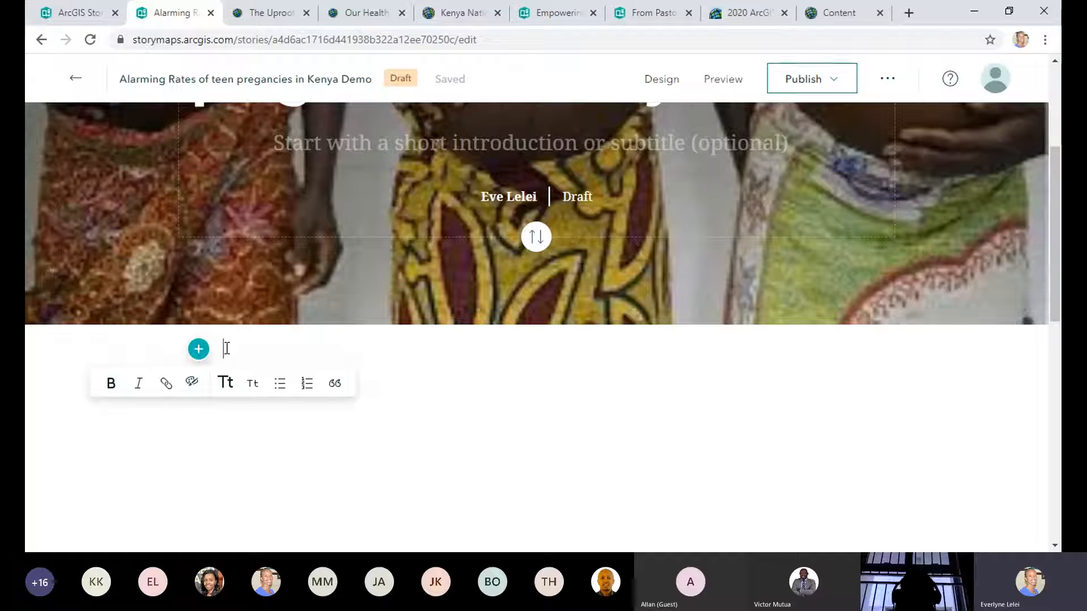
{"action": "type", "text": "Introduc"}
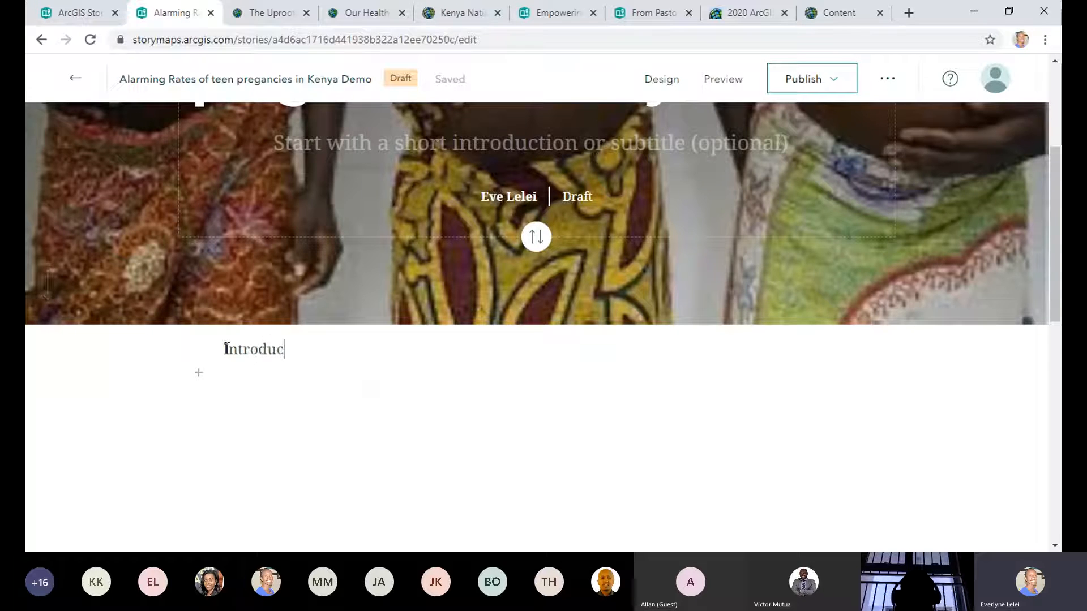
{"action": "type", "text": "tion"}
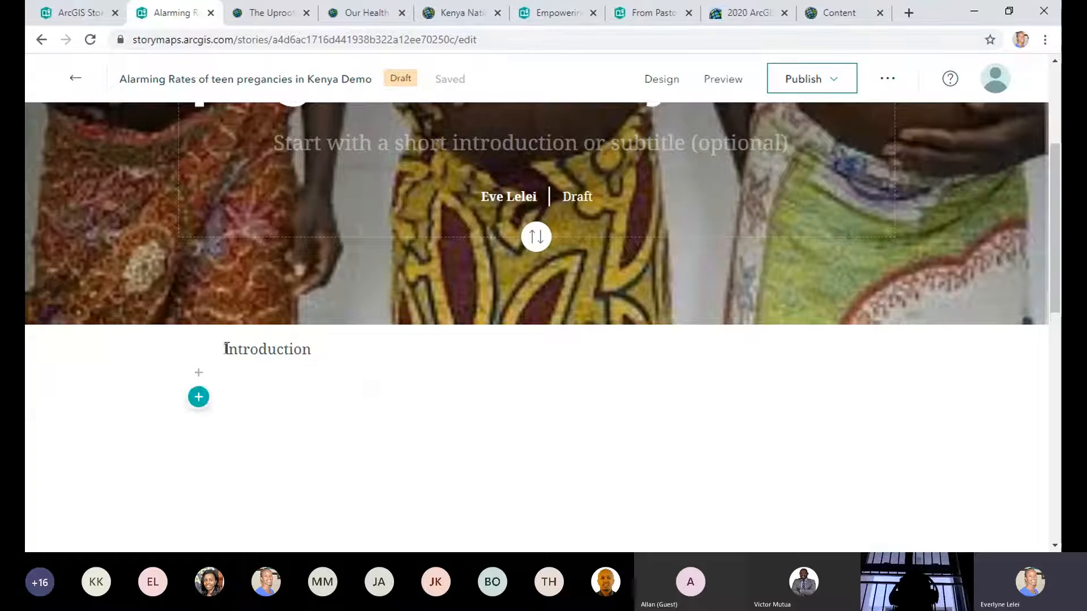
Step: Paste the copied paragraph beginning "Kenyan media exploded with a disturbing story last month" below the Introduction line and start a new line after it
{"action": "right_click", "coordinate": [226, 395]}
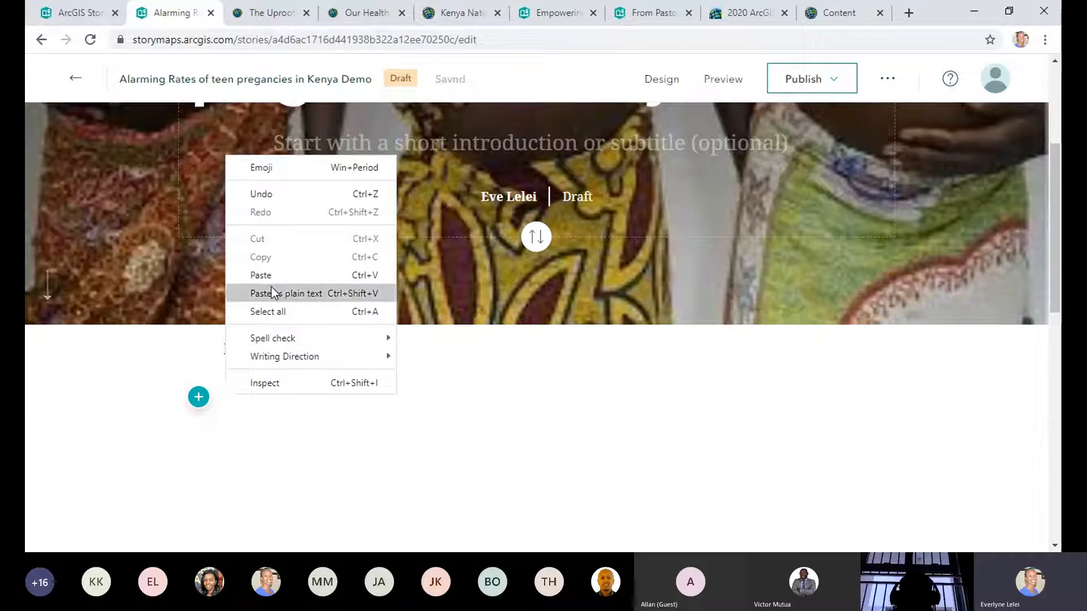
{"action": "left_click", "coordinate": [261, 275]}
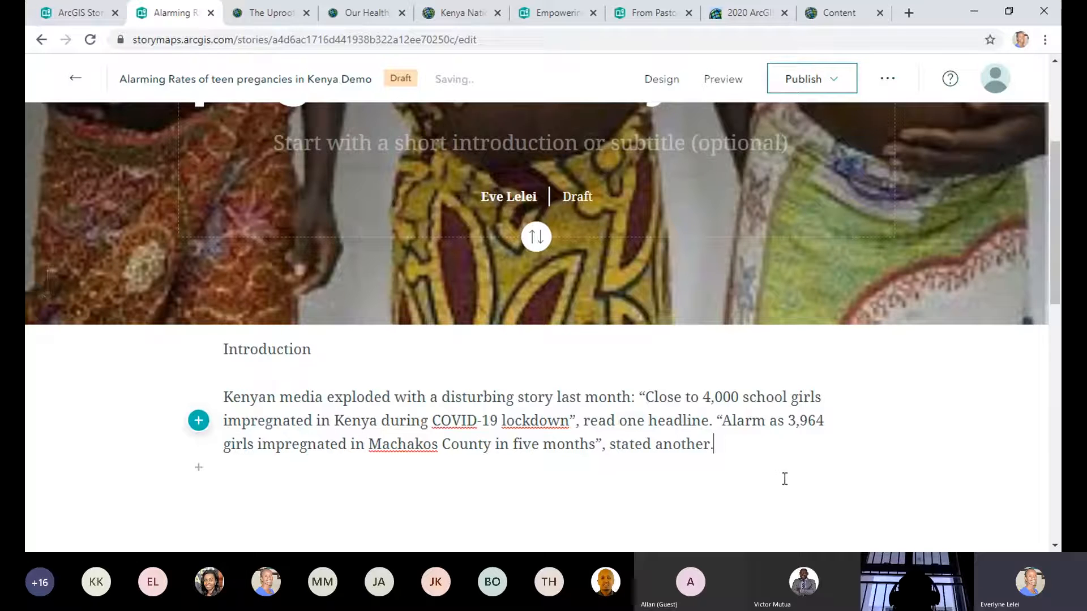
{"action": "key", "text": "Return"}
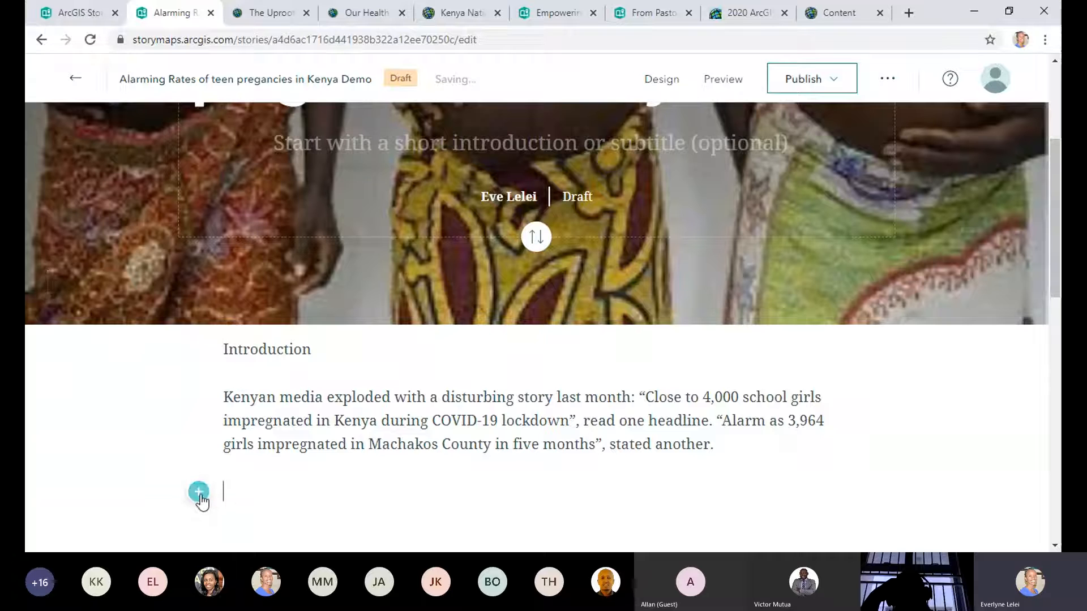
{"action": "left_click", "coordinate": [199, 494]}
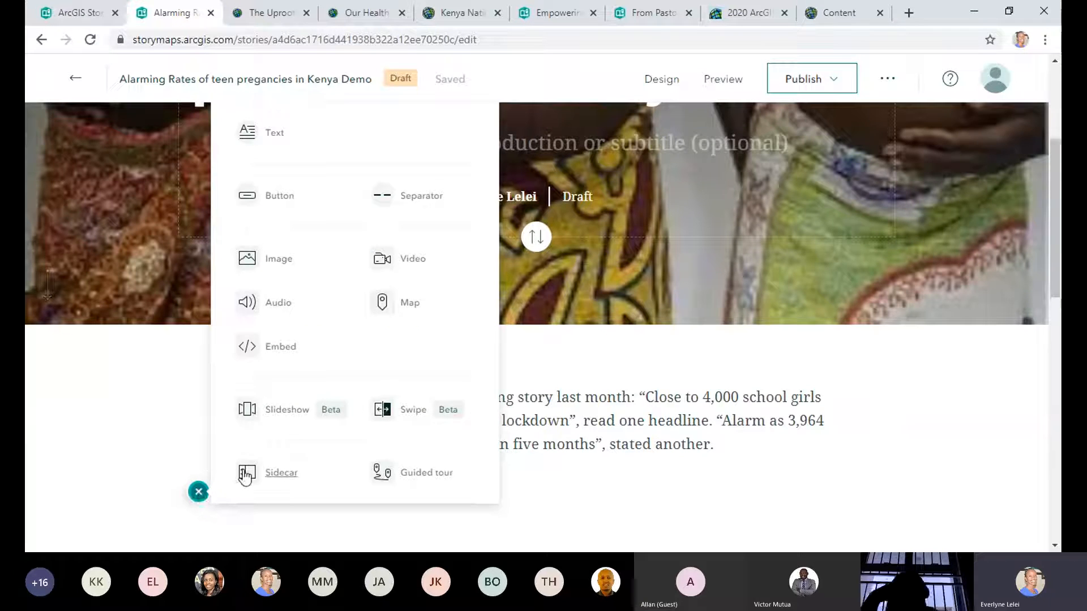
{"action": "mouse_move", "coordinate": [248, 479]}
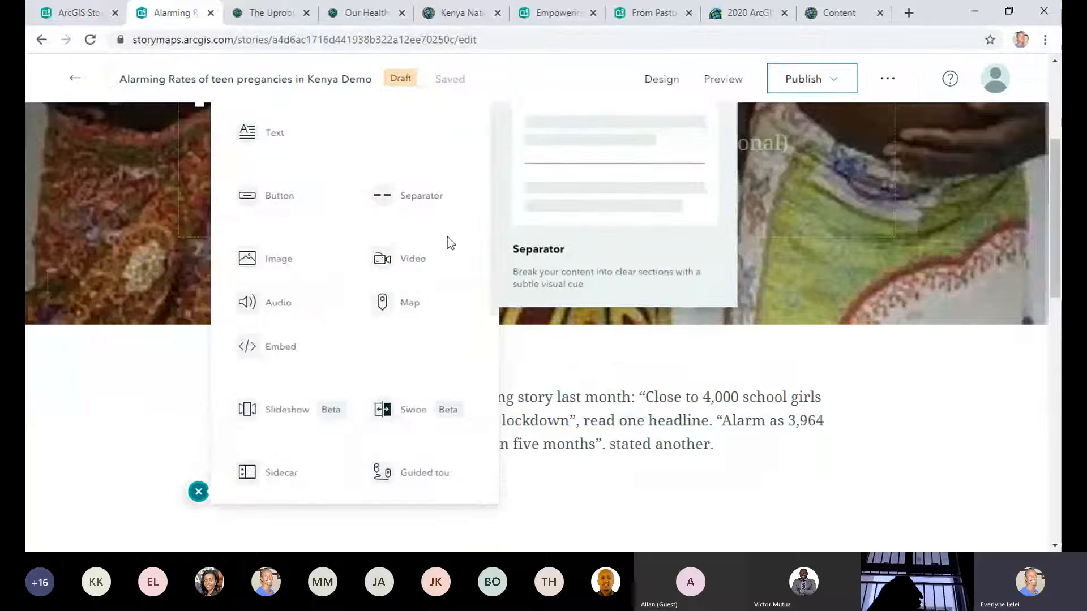
{"action": "mouse_move", "coordinate": [275, 138]}
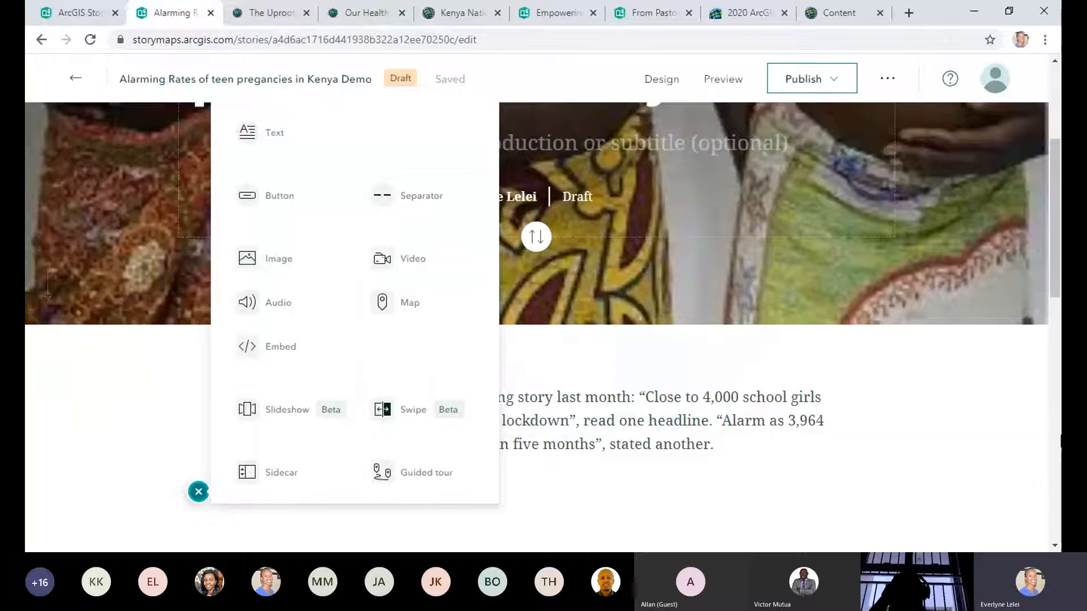
{"action": "mouse_move", "coordinate": [288, 477]}
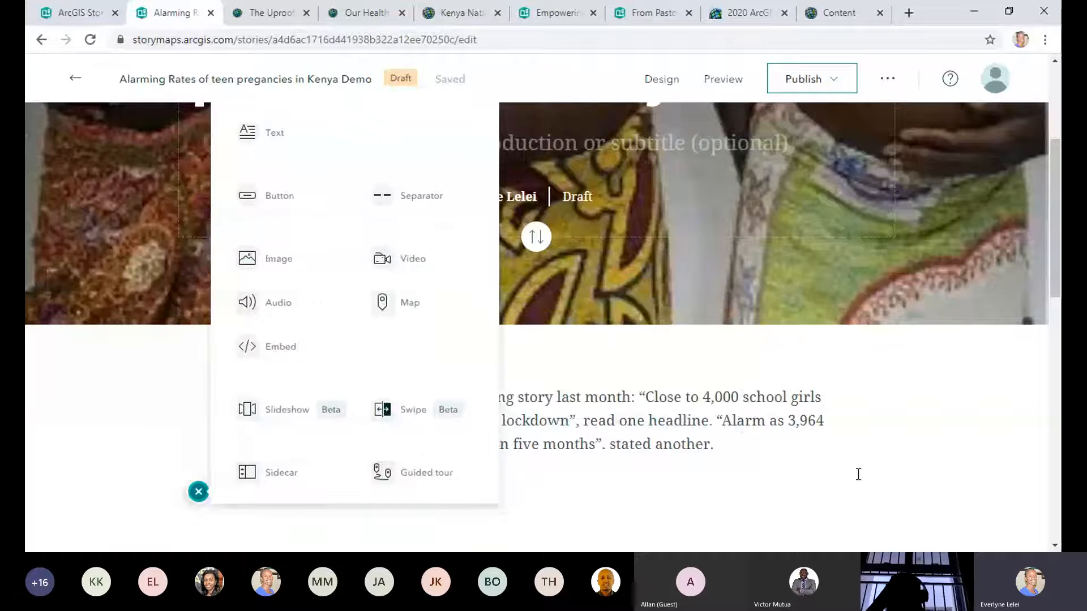
{"action": "left_click", "coordinate": [858, 474]}
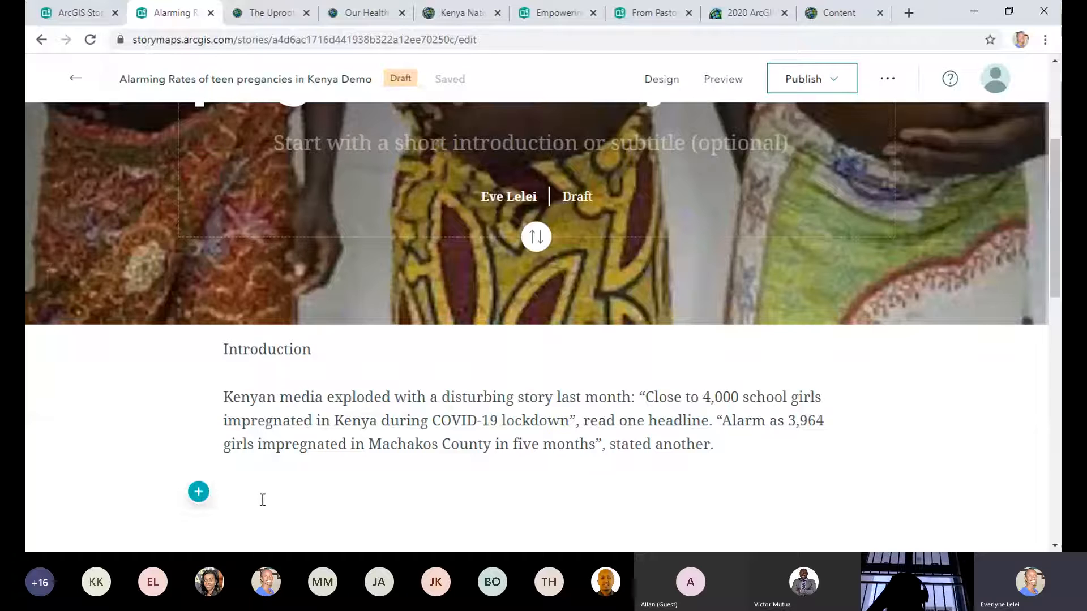
Step: Leave blank lines below the introductory paragraph and insert a separator beneath them
{"action": "key", "text": "Return"}
{"action": "key", "text": "Return"}
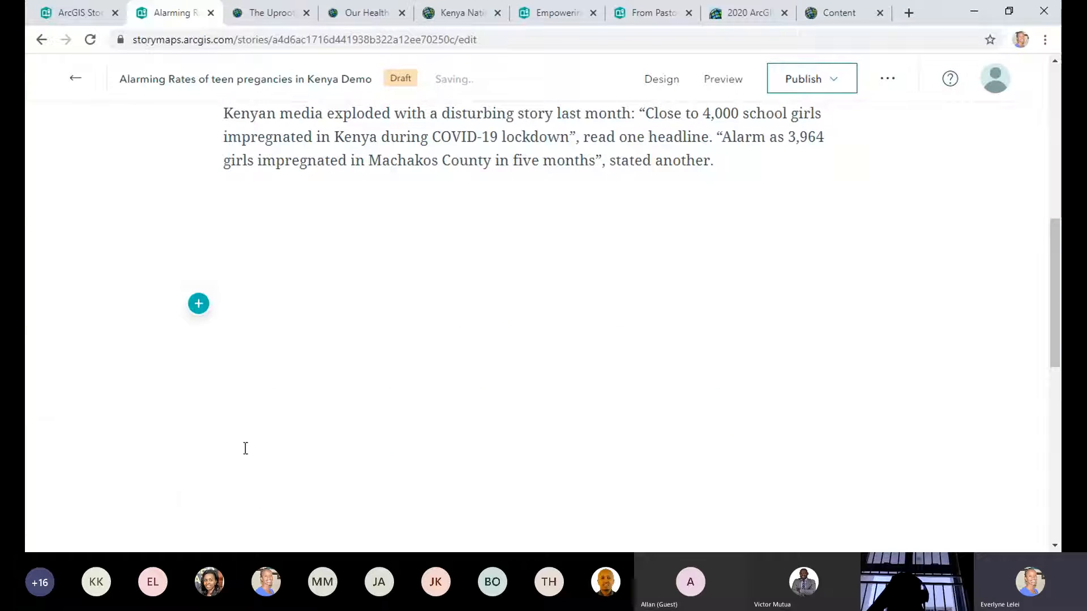
{"action": "left_click", "coordinate": [198, 303]}
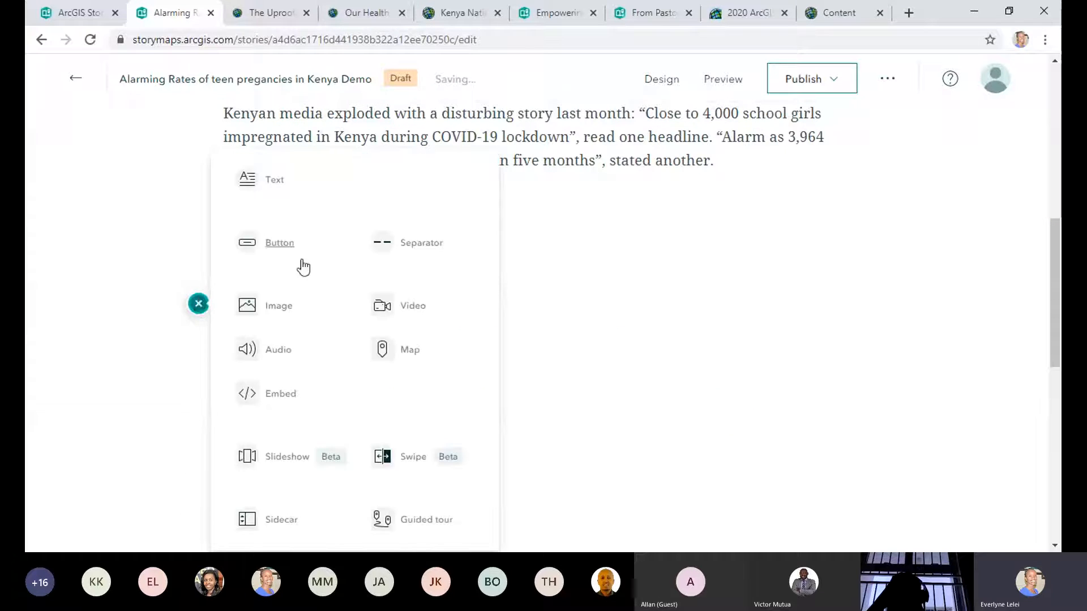
{"action": "left_click", "coordinate": [416, 244]}
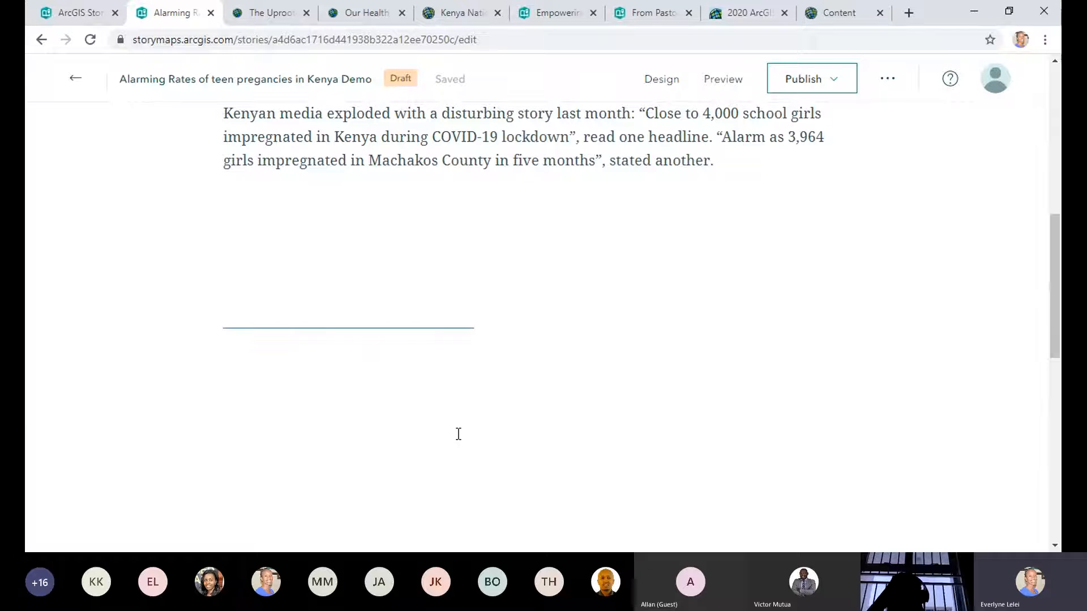
{"action": "key", "text": "ctrl+z"}
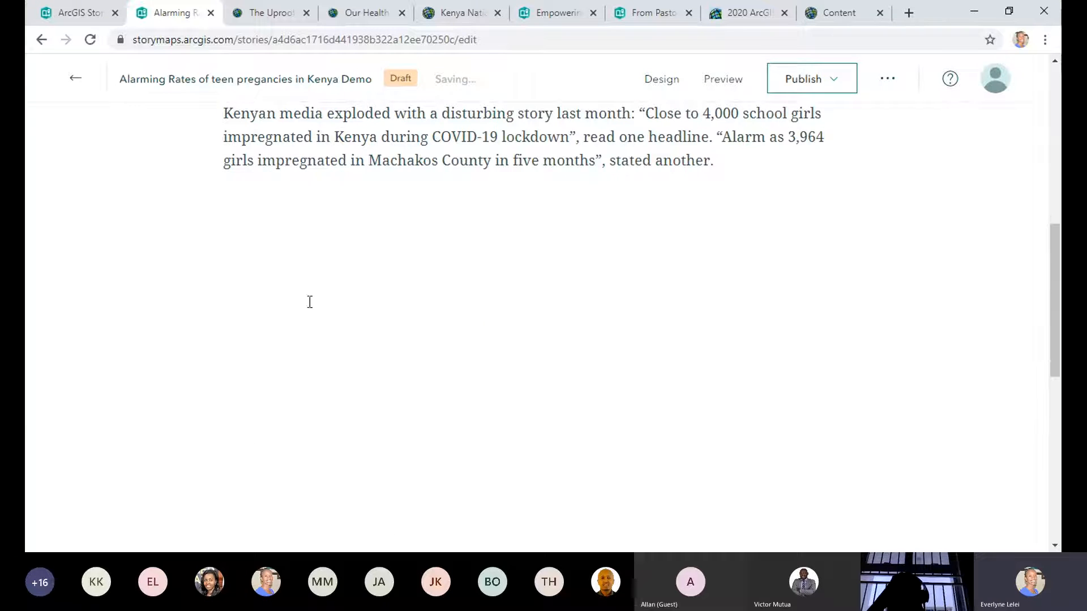
{"action": "left_click", "coordinate": [200, 307]}
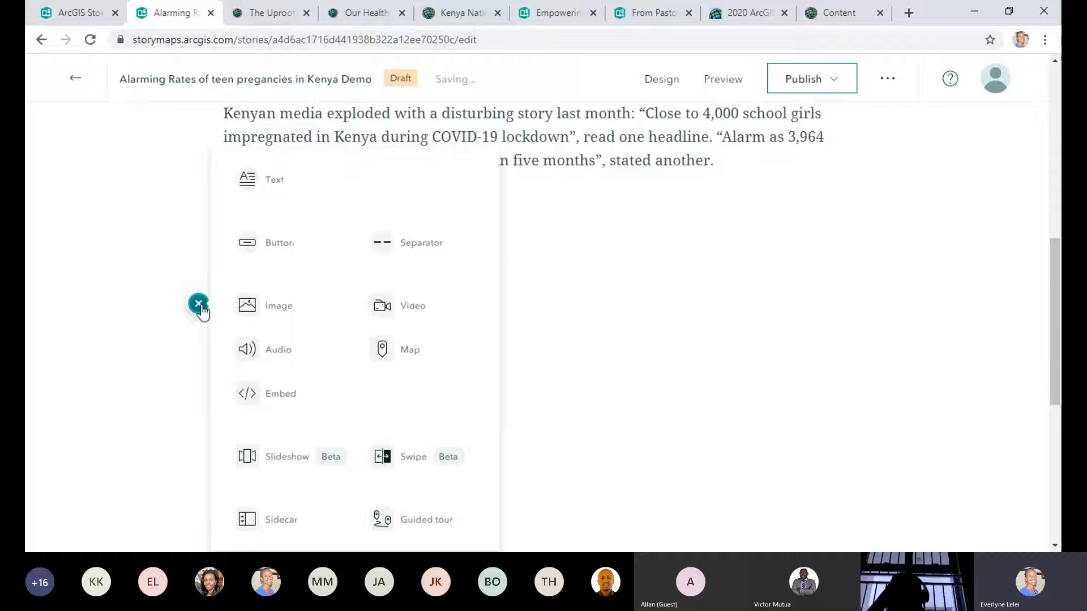
{"action": "left_click", "coordinate": [443, 241]}
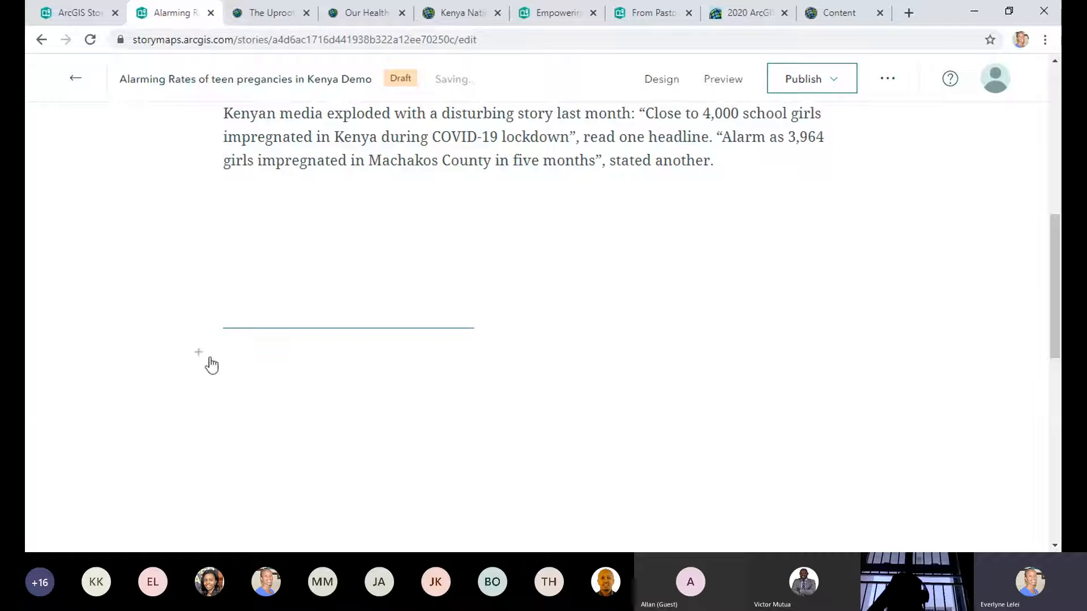
Step: Add a sidecar block with the Docked panel layout below the separator
{"action": "mouse_move", "coordinate": [204, 358]}
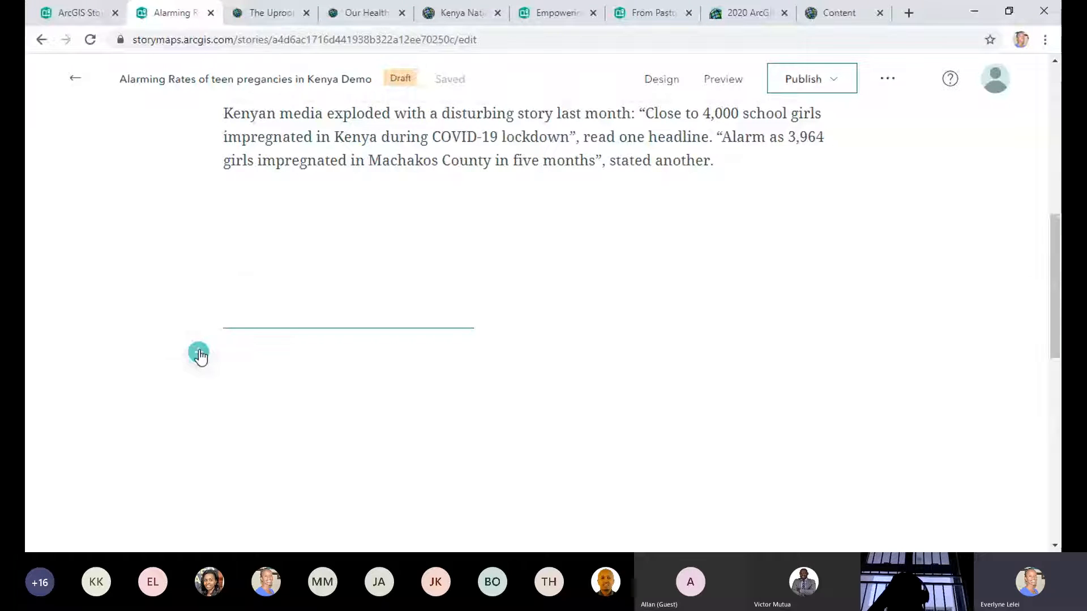
{"action": "left_click", "coordinate": [198, 352]}
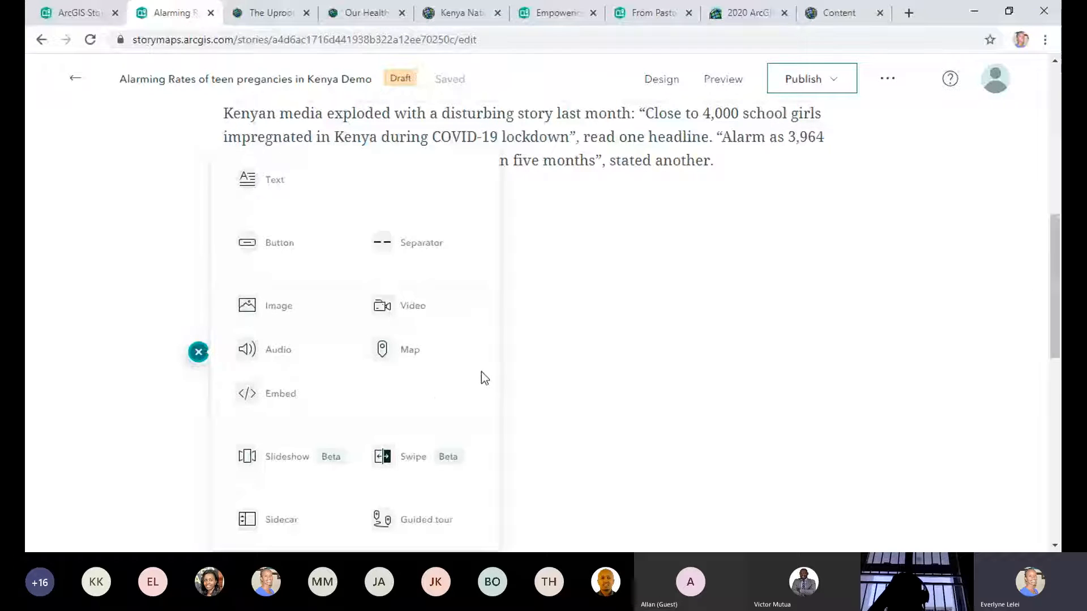
{"action": "mouse_move", "coordinate": [274, 519]}
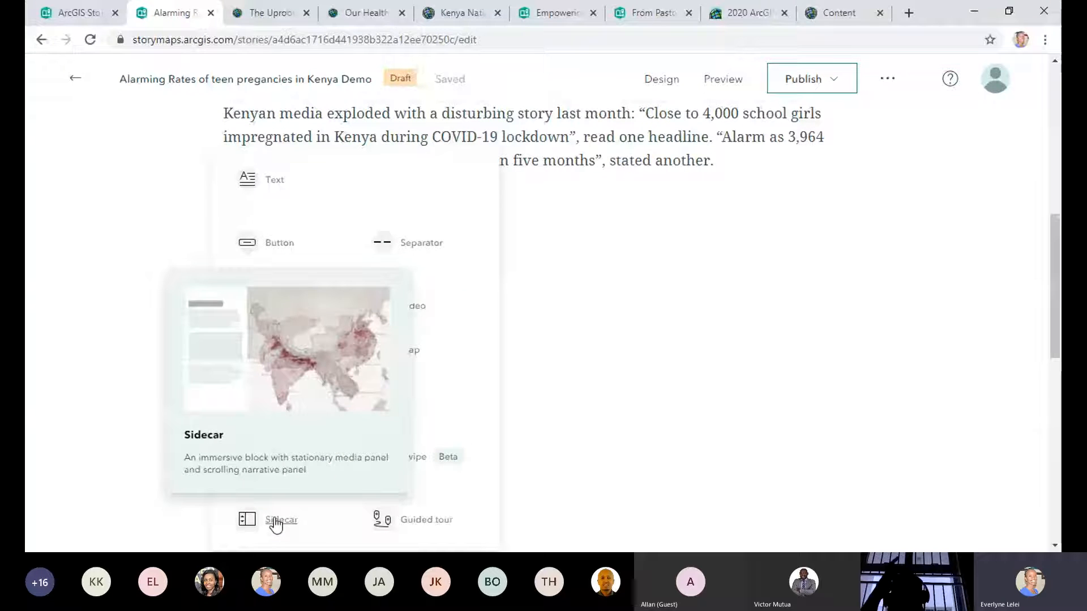
{"action": "left_click", "coordinate": [276, 521]}
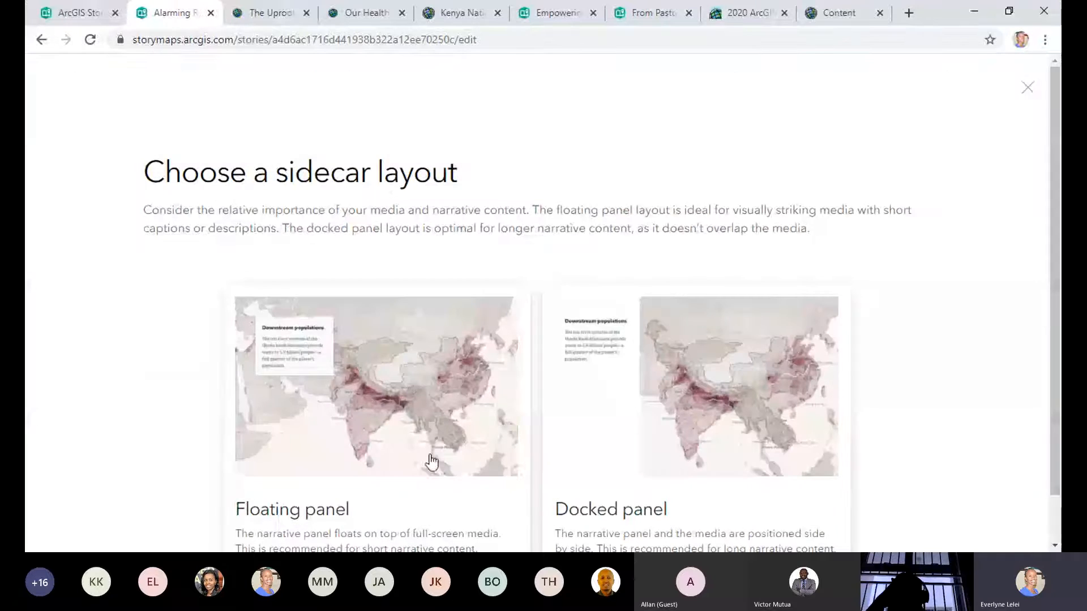
{"action": "scroll", "coordinate": [509, 390], "scroll_direction": "down", "scroll_amount": 2}
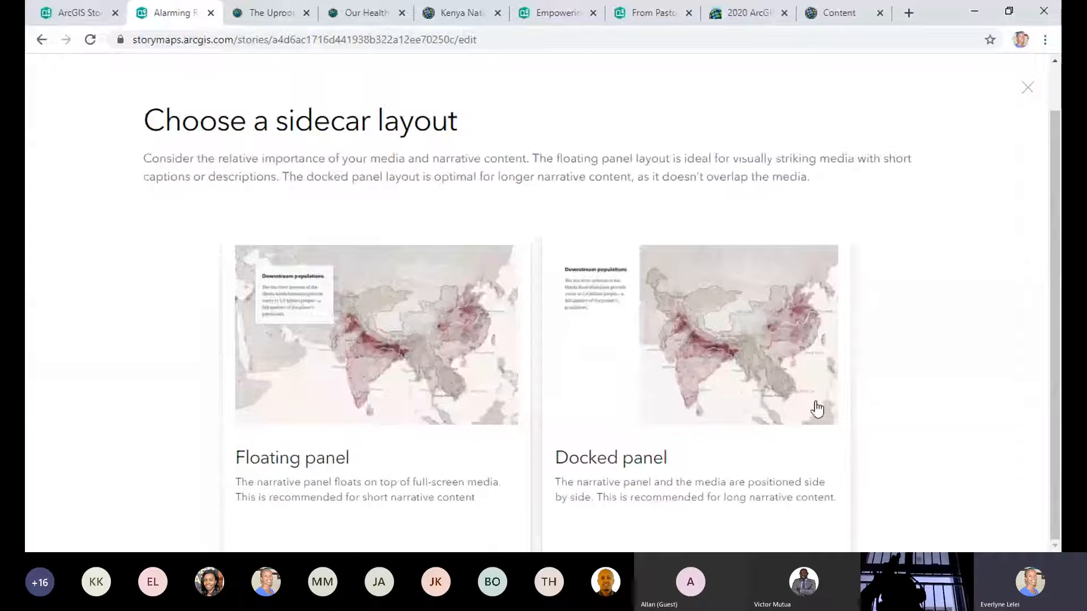
{"action": "left_click", "coordinate": [716, 347]}
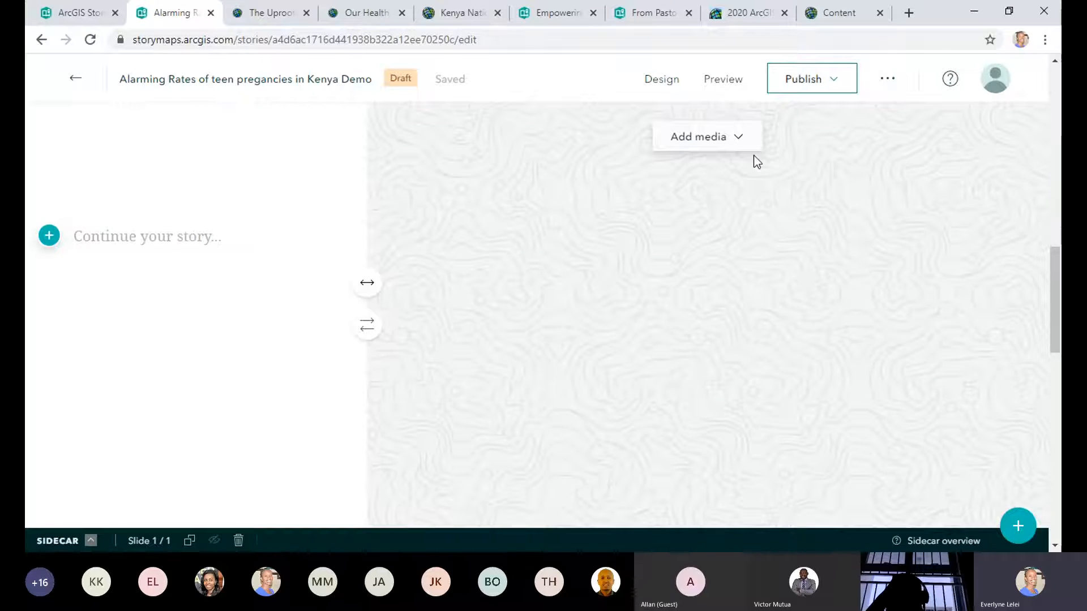
{"action": "left_click", "coordinate": [738, 140]}
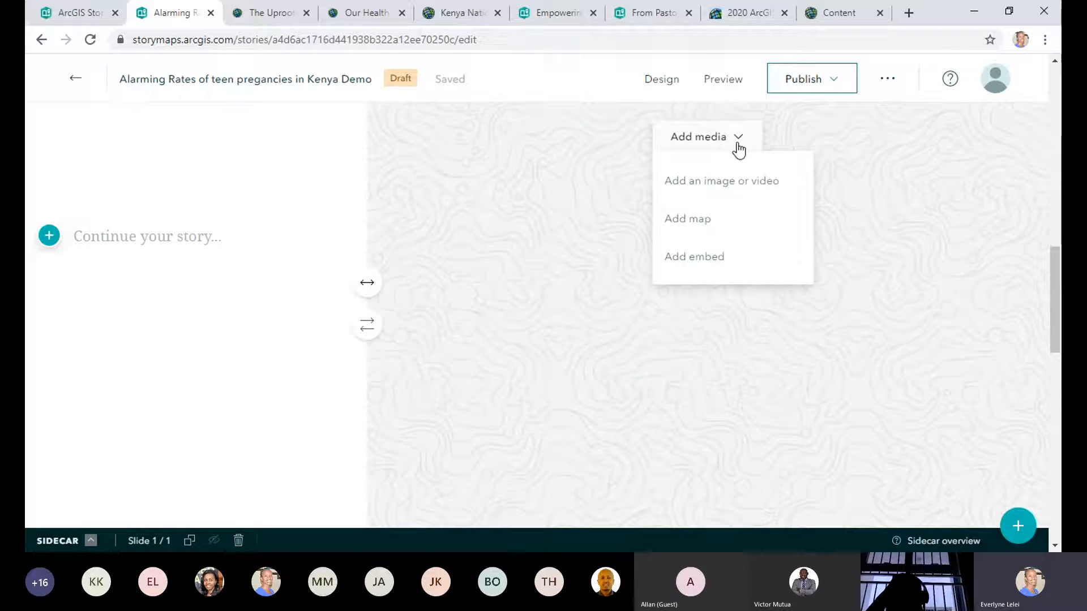
{"action": "left_click", "coordinate": [723, 186]}
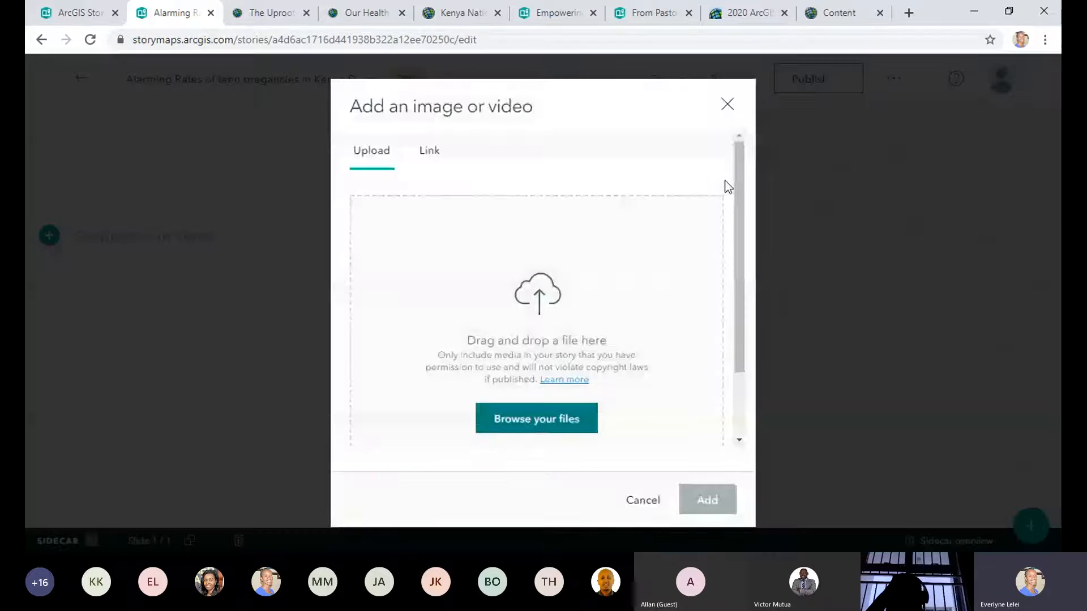
{"action": "left_click", "coordinate": [429, 154]}
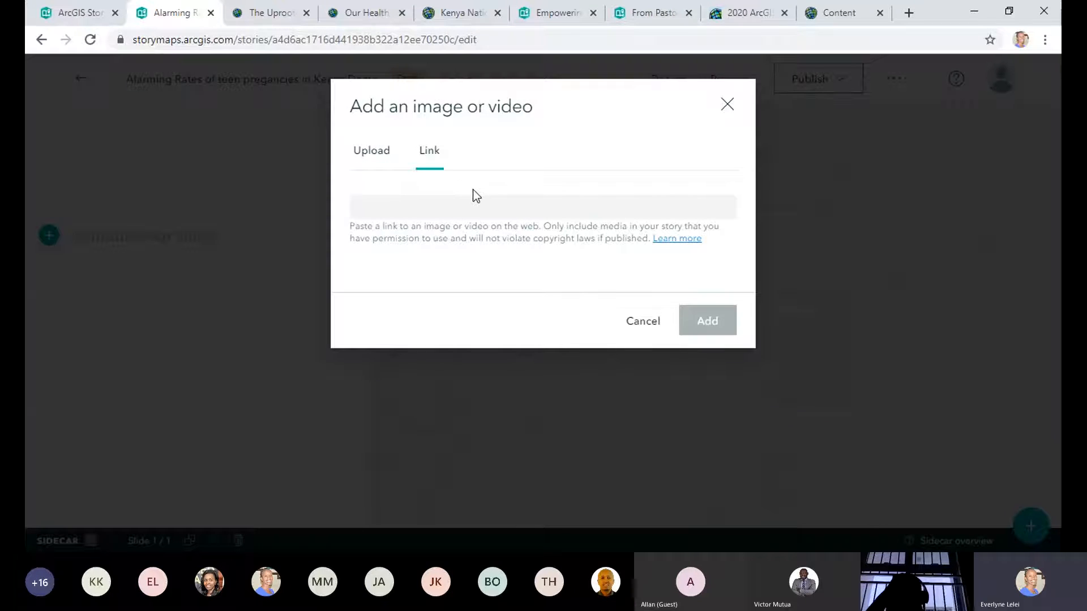
{"action": "key", "text": "alt+Tab"}
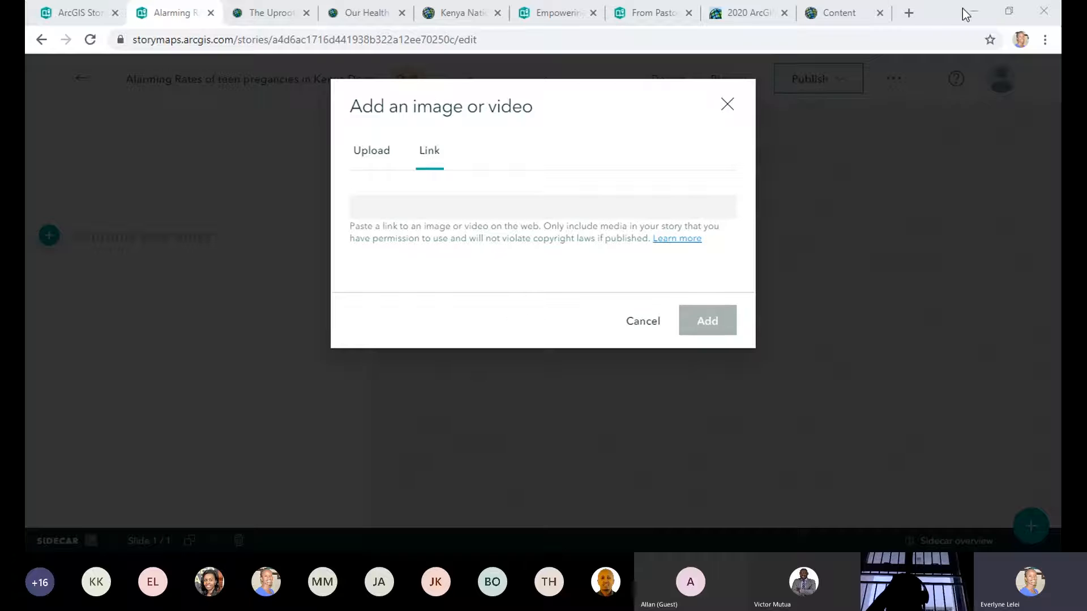
{"action": "right_click", "coordinate": [399, 208]}
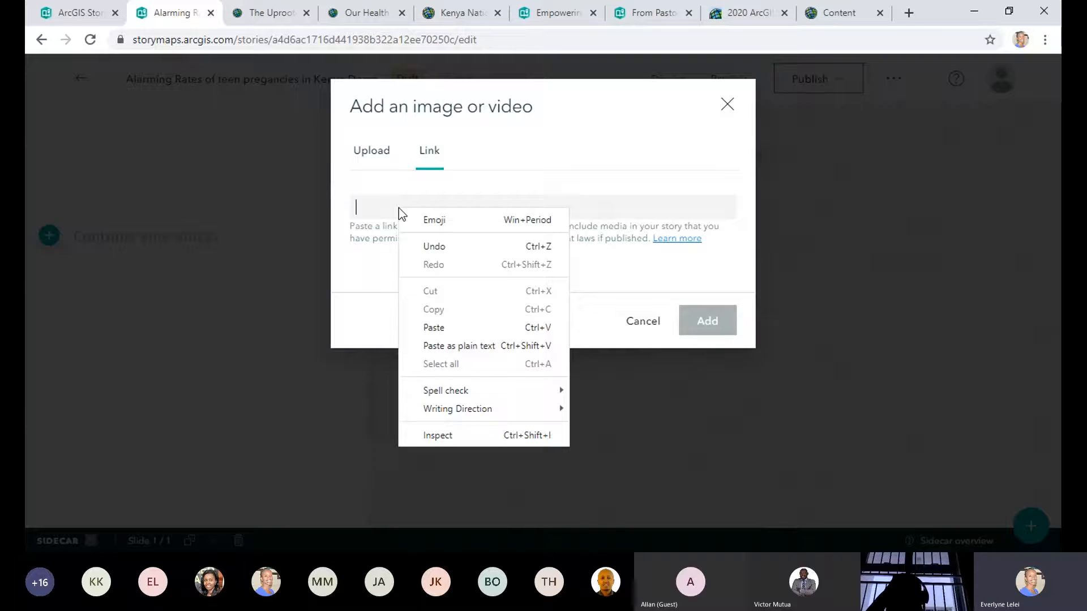
{"action": "left_click", "coordinate": [444, 329]}
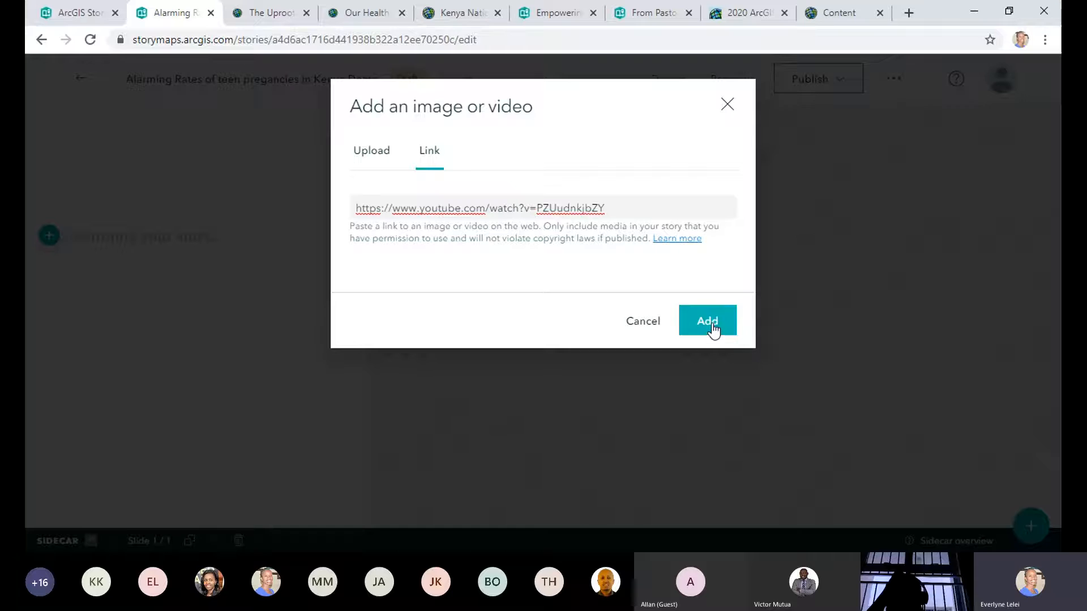
{"action": "left_click", "coordinate": [707, 326]}
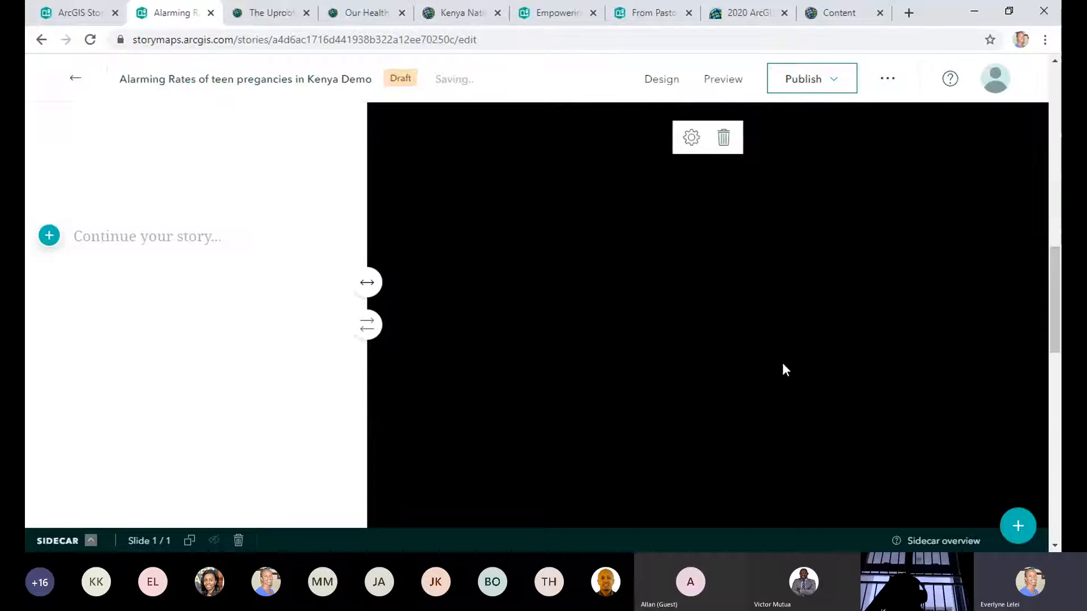
Step: Paste the copied paragraph beginning "The articles all cited data from a recently released Kenya government health information survey" into the sidecar's narrative panel
{"action": "left_click", "coordinate": [136, 238]}
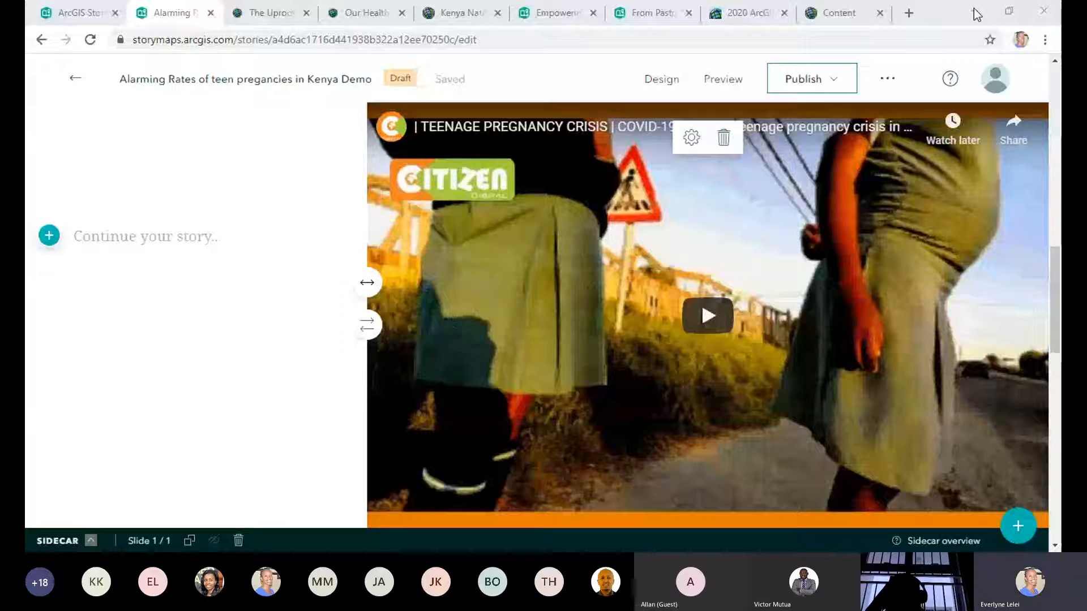
{"action": "right_click", "coordinate": [116, 234]}
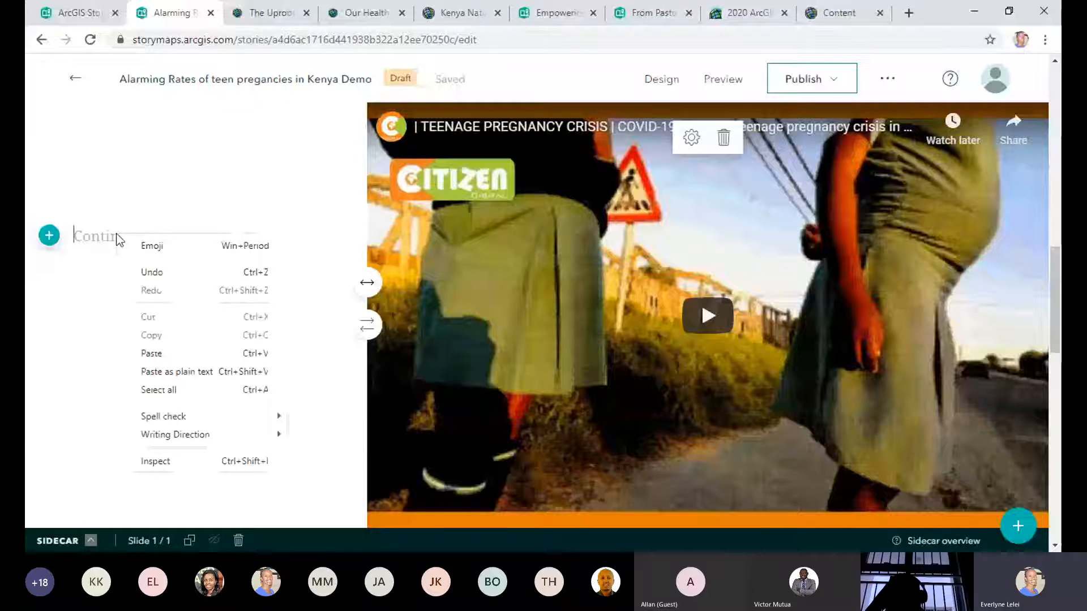
{"action": "left_click", "coordinate": [151, 353]}
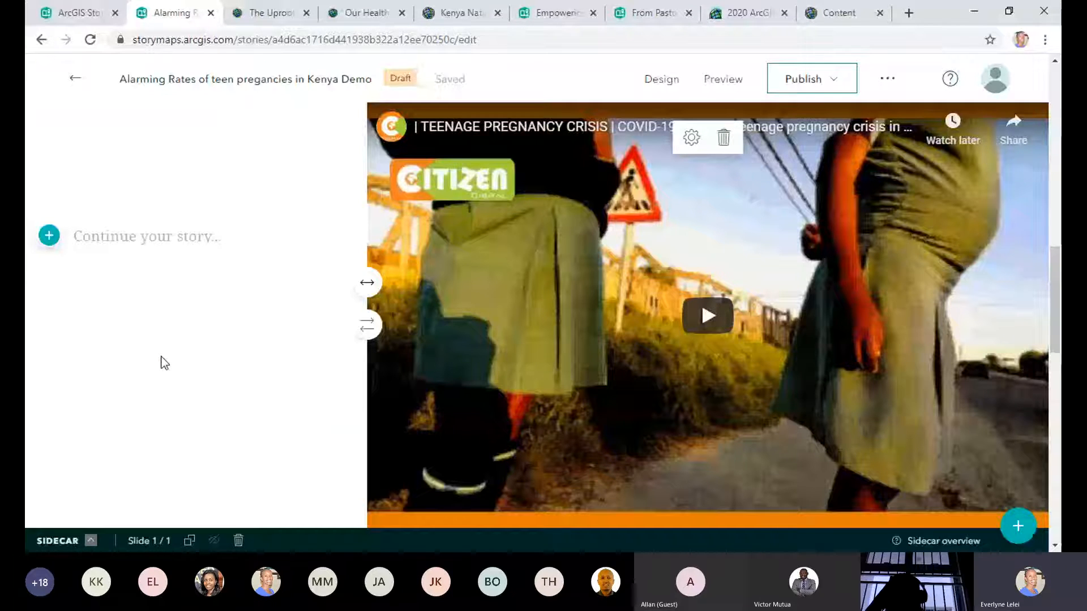
Step: Review the story from the cover through the introduction and separator to the sidecar's scrolling text and video
{"action": "scroll", "coordinate": [512, 354], "scroll_direction": "up", "scroll_amount": 10}
{"action": "scroll", "coordinate": [709, 313], "scroll_direction": "up", "scroll_amount": 3}
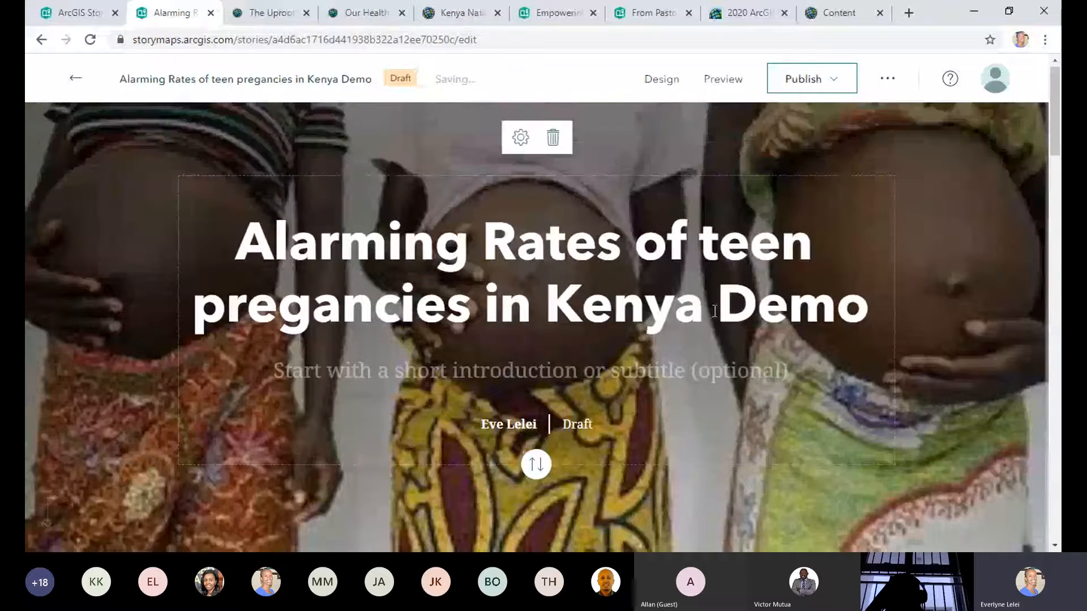
{"action": "scroll", "coordinate": [714, 311], "scroll_direction": "down", "scroll_amount": 5}
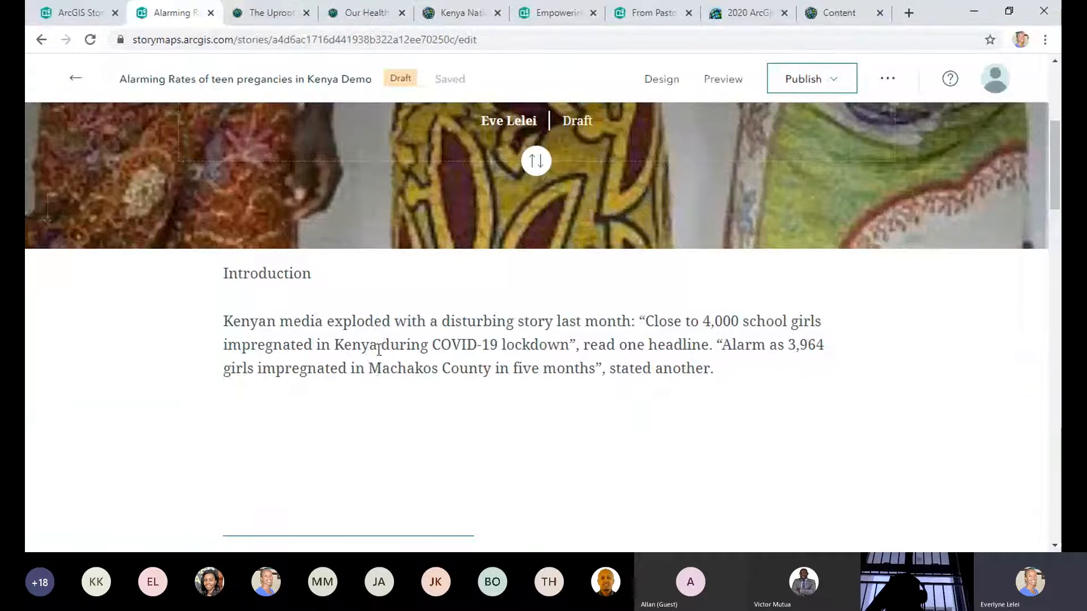
{"action": "scroll", "coordinate": [391, 354], "scroll_direction": "down", "scroll_amount": 6}
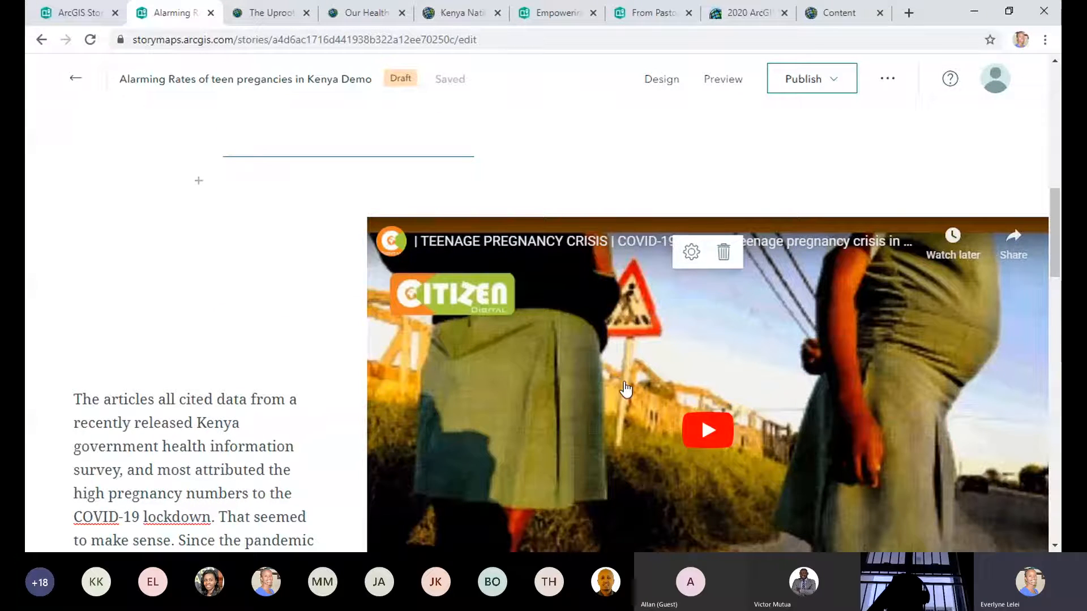
{"action": "scroll", "coordinate": [620, 374], "scroll_direction": "down", "scroll_amount": 8}
{"action": "scroll", "coordinate": [625, 378], "scroll_direction": "down", "scroll_amount": 2}
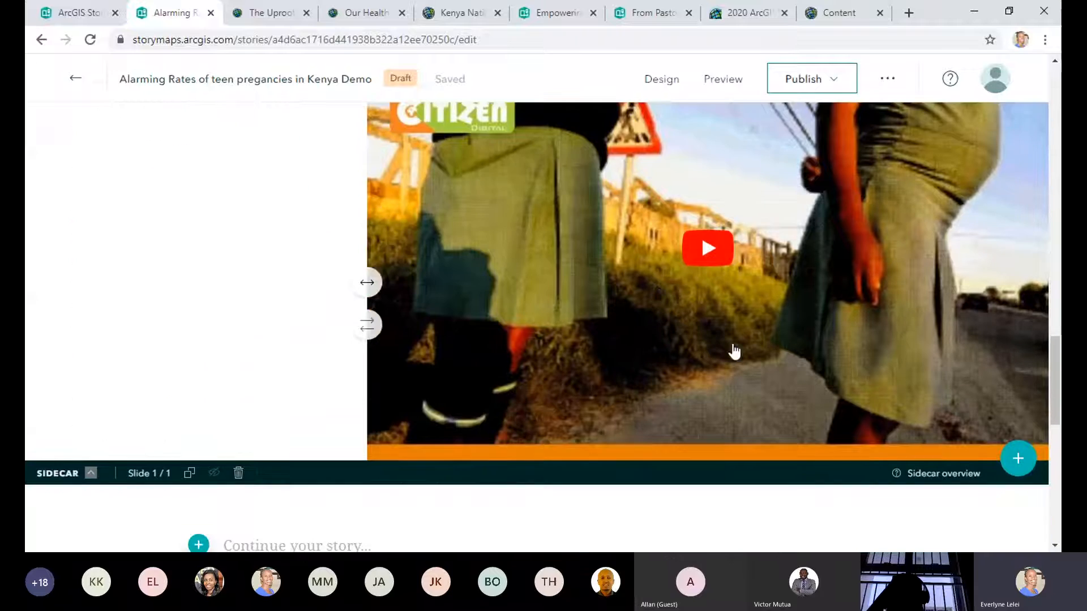
{"action": "scroll", "coordinate": [774, 349], "scroll_direction": "down", "scroll_amount": 3}
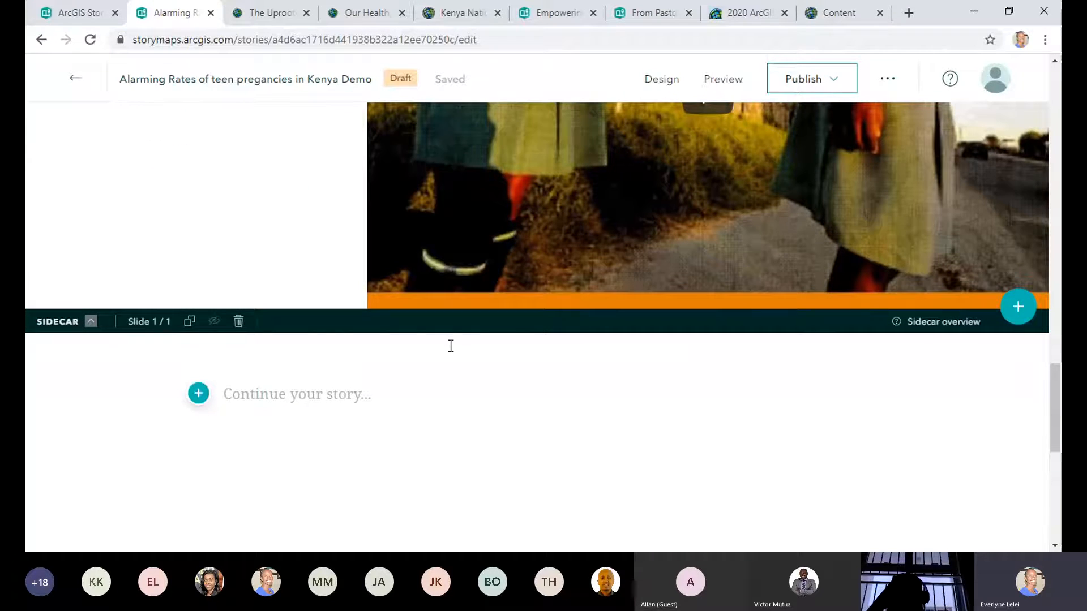
{"action": "scroll", "coordinate": [448, 343], "scroll_direction": "up", "scroll_amount": 2}
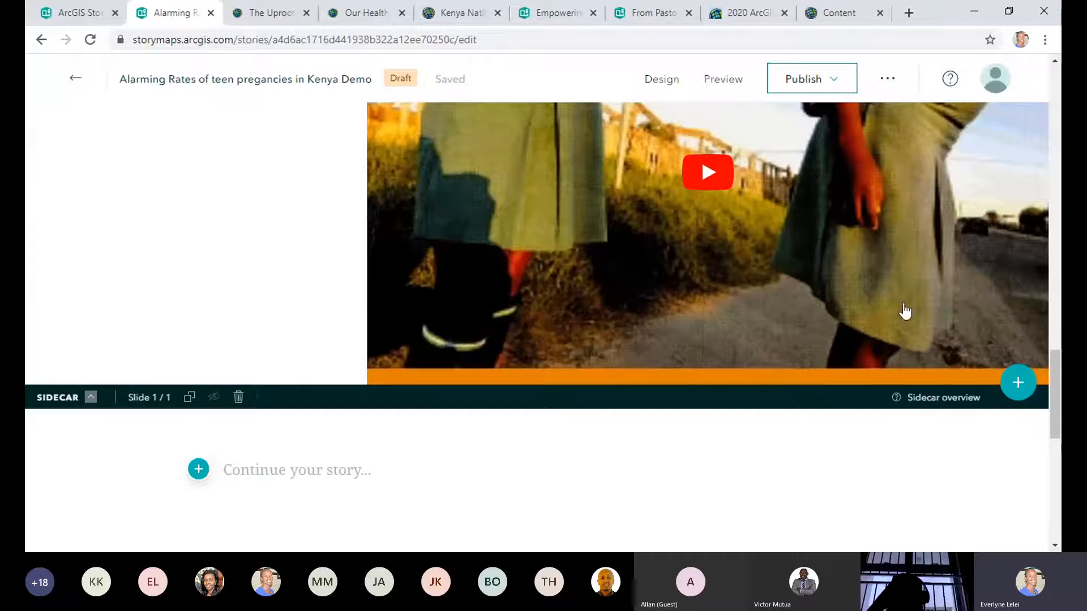
{"action": "scroll", "coordinate": [468, 368], "scroll_direction": "up", "scroll_amount": 4}
{"action": "scroll", "coordinate": [468, 340], "scroll_direction": "up", "scroll_amount": 5}
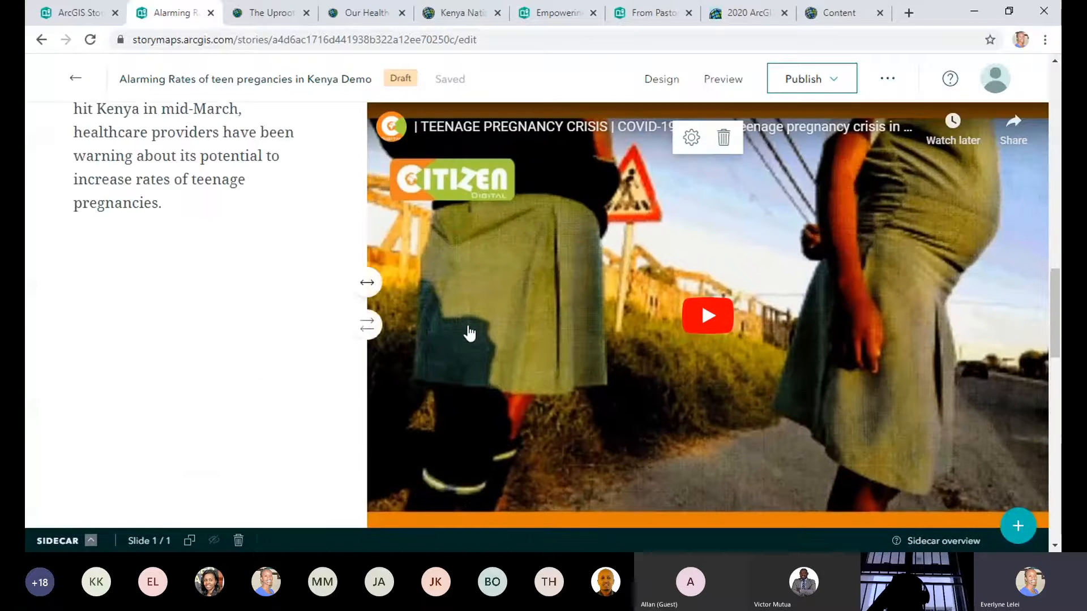
{"action": "scroll", "coordinate": [447, 351], "scroll_direction": "down", "scroll_amount": 5}
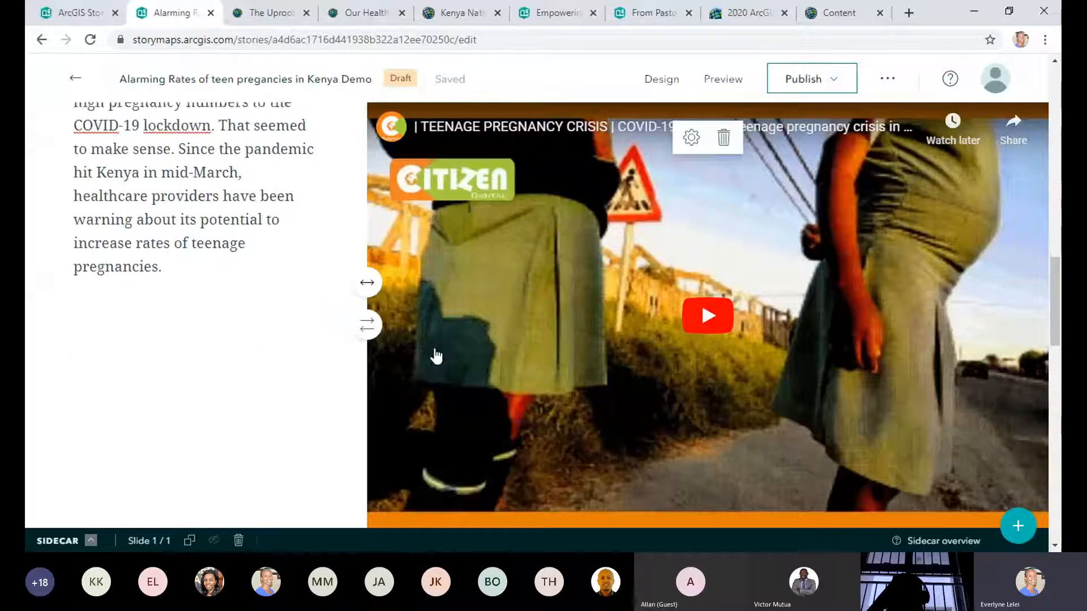
Step: Insert a map block below the sidecar and create a new express map for it
{"action": "scroll", "coordinate": [962, 424], "scroll_direction": "down", "scroll_amount": 4}
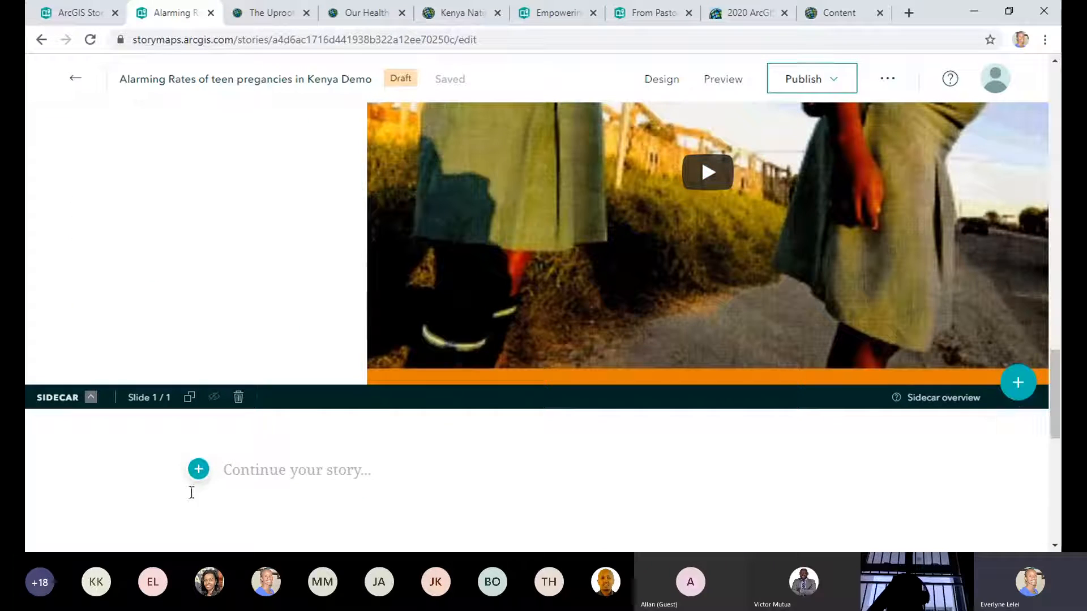
{"action": "left_click", "coordinate": [198, 470]}
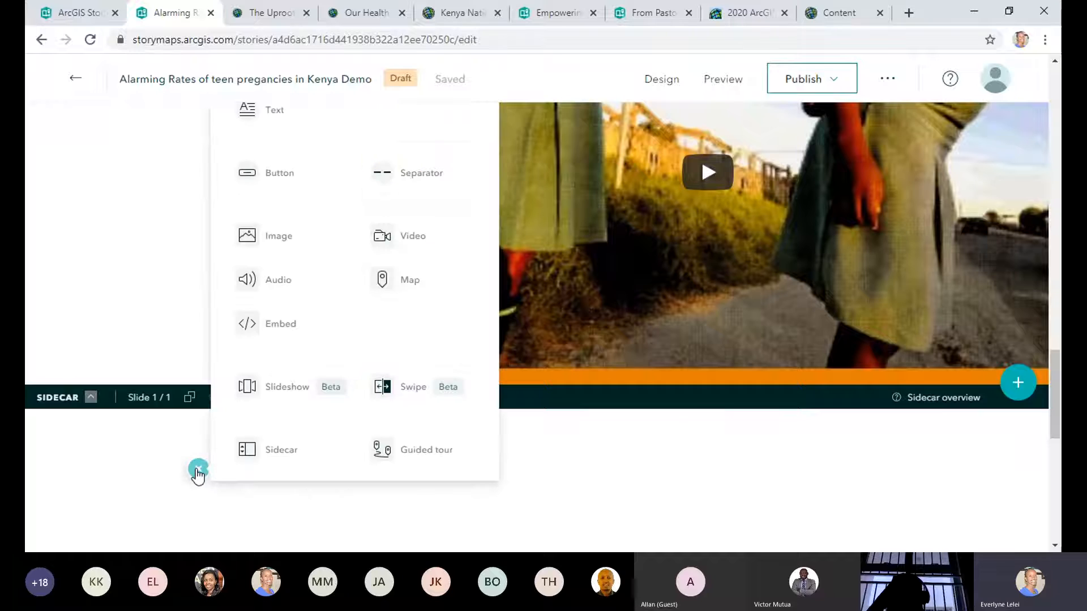
{"action": "left_click", "coordinate": [414, 283]}
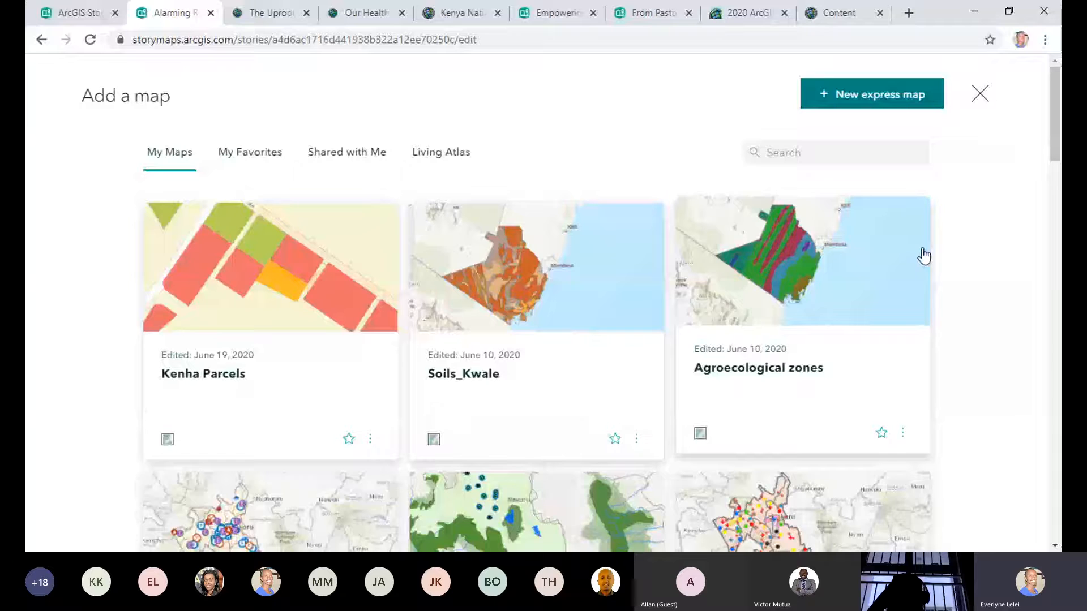
{"action": "left_click", "coordinate": [899, 103]}
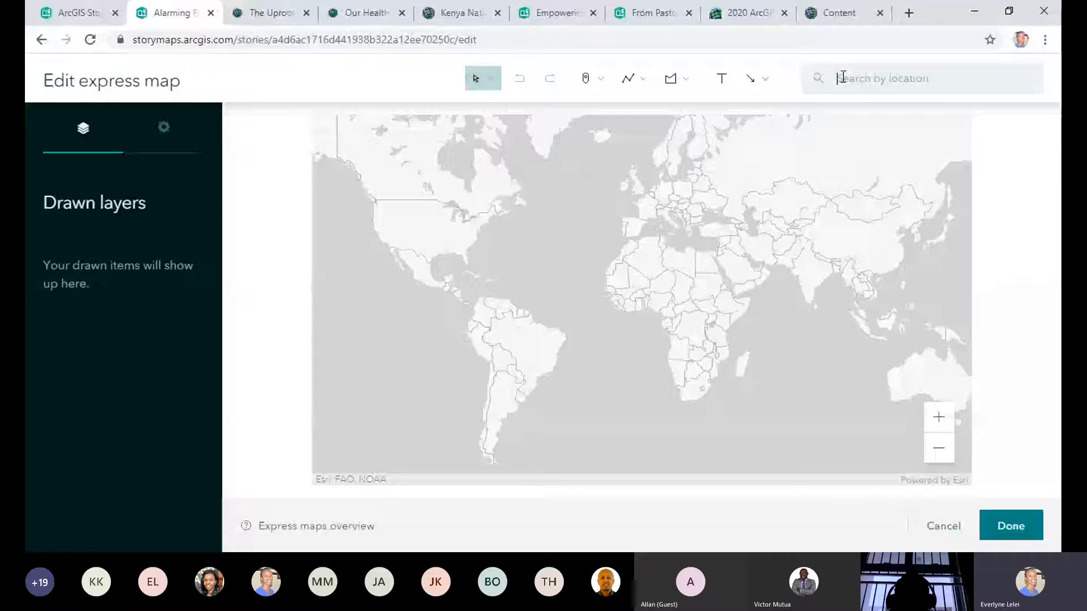
Step: Search the express map for the location "Kilifi" and add it as a point
{"action": "type", "text": "K"}
{"action": "key", "text": "BackSpace"}
{"action": "type", "text": "K"}
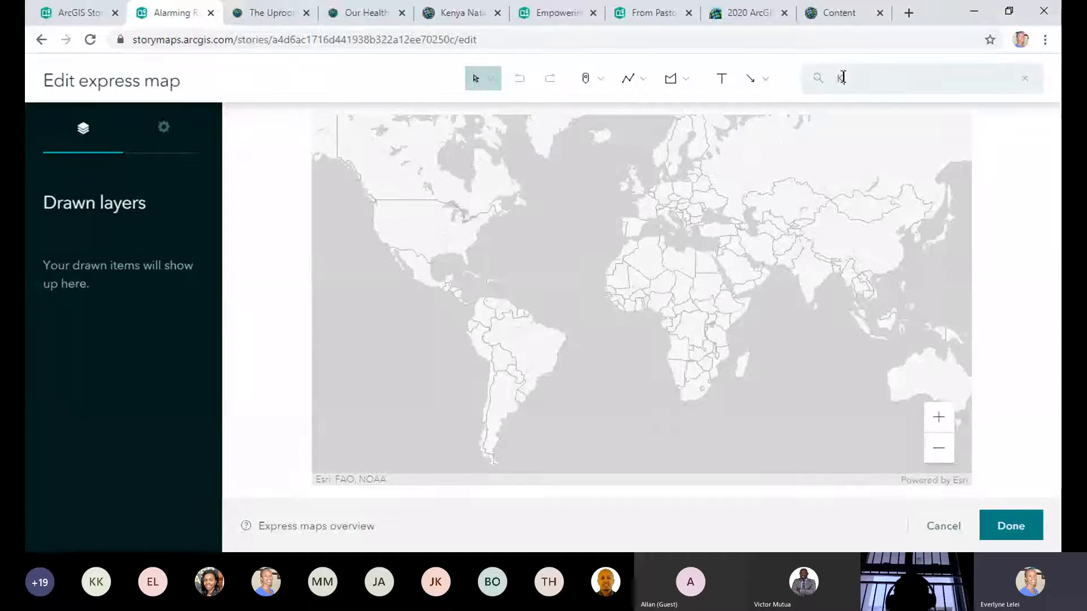
{"action": "type", "text": "ilifi"}
{"action": "key", "text": "Return"}
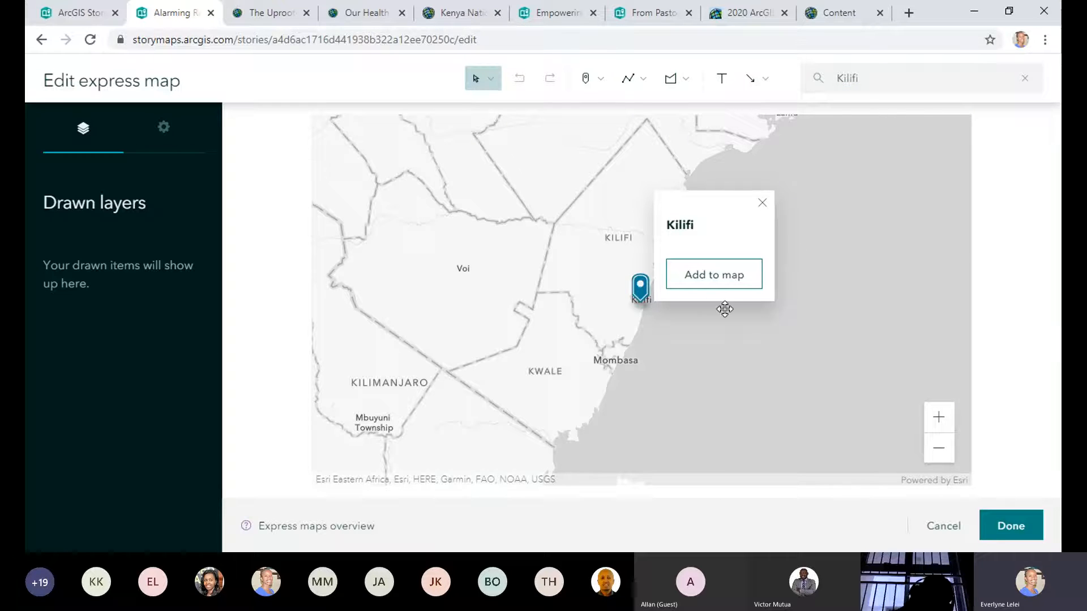
{"action": "left_click", "coordinate": [717, 286]}
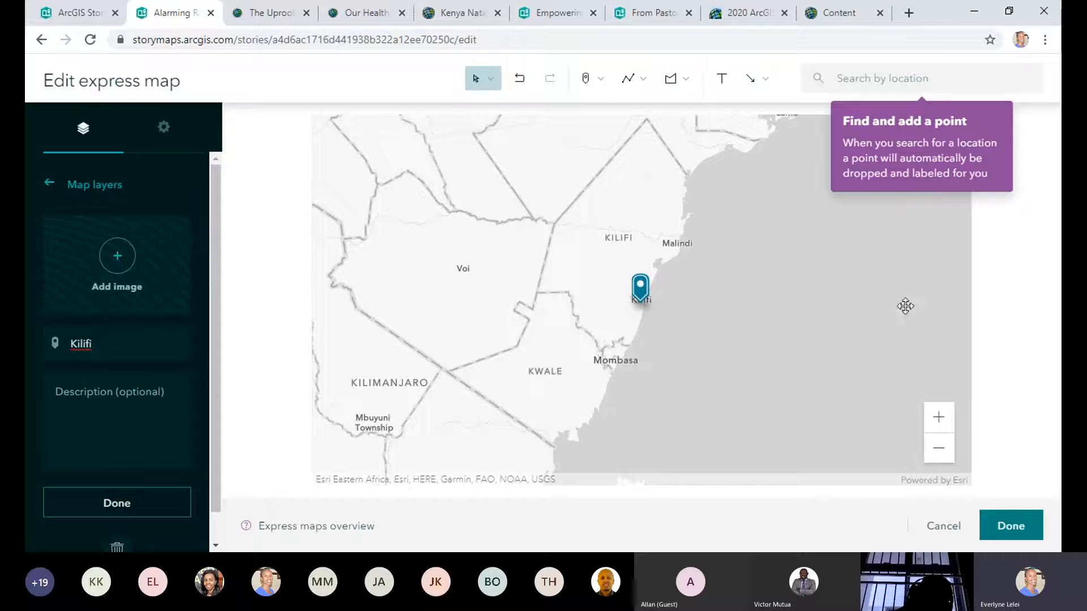
Step: Search for "Kwale" in Kenya, add it as a second point, and finish its details without a description
{"action": "left_click", "coordinate": [862, 82]}
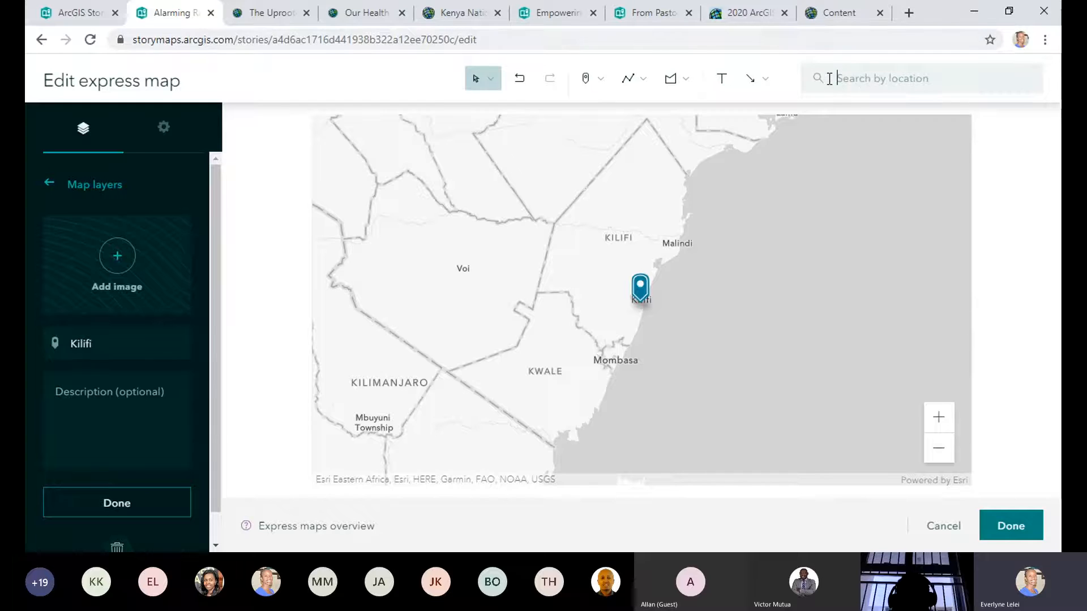
{"action": "type", "text": "Kwale"}
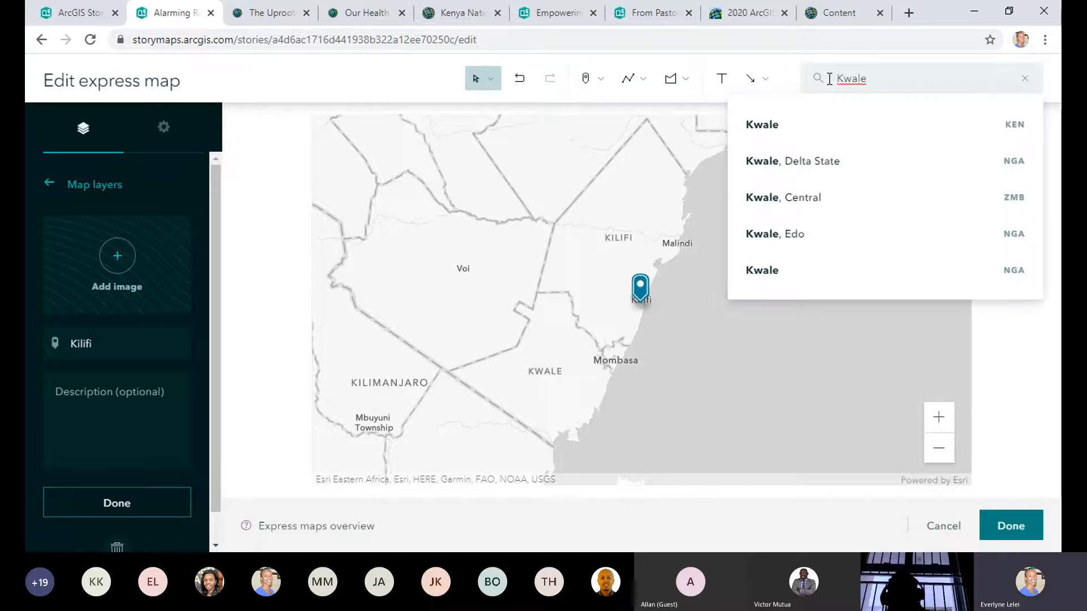
{"action": "key", "text": "Return"}
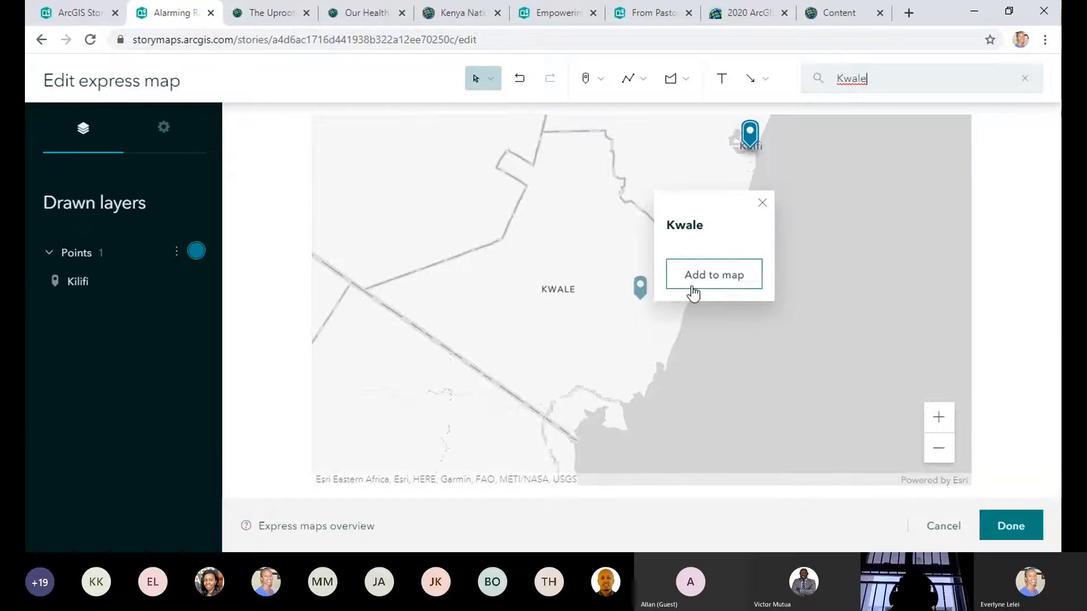
{"action": "left_click", "coordinate": [697, 276]}
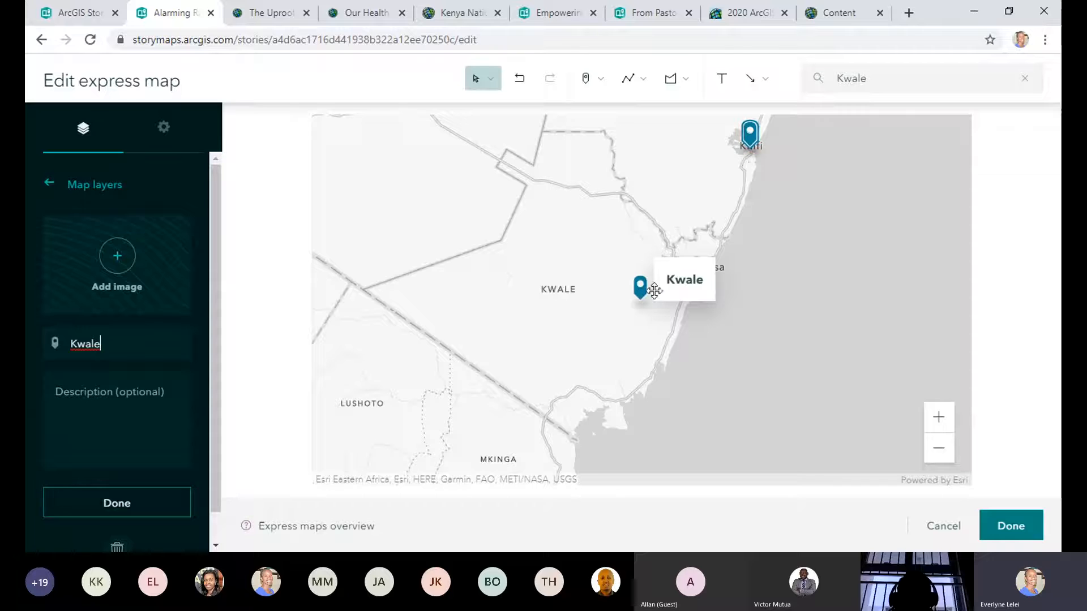
{"action": "left_click", "coordinate": [826, 357]}
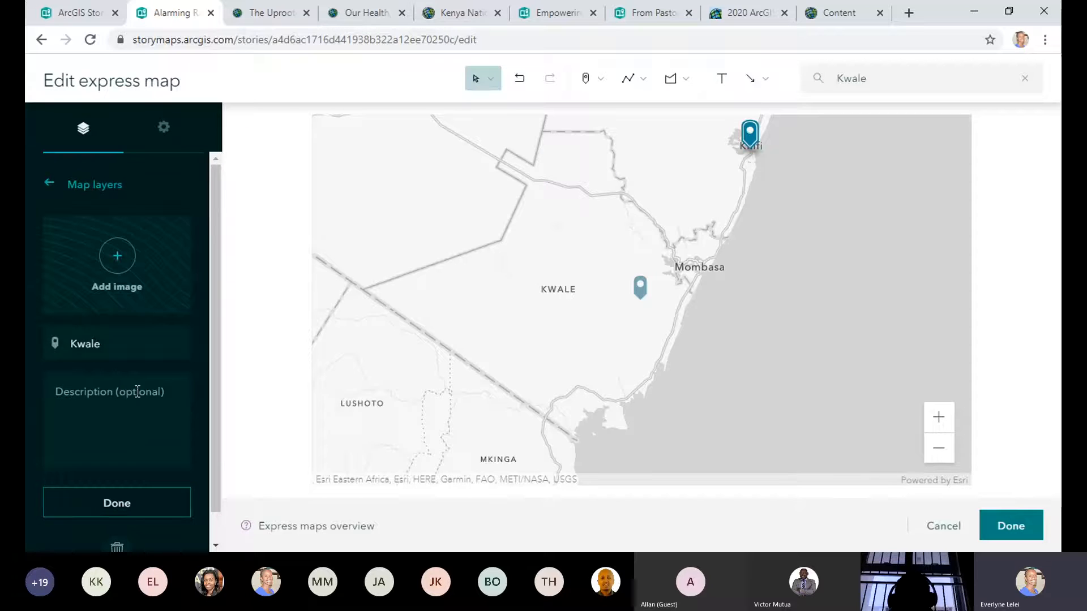
{"action": "scroll", "coordinate": [137, 392], "scroll_direction": "down", "scroll_amount": 1}
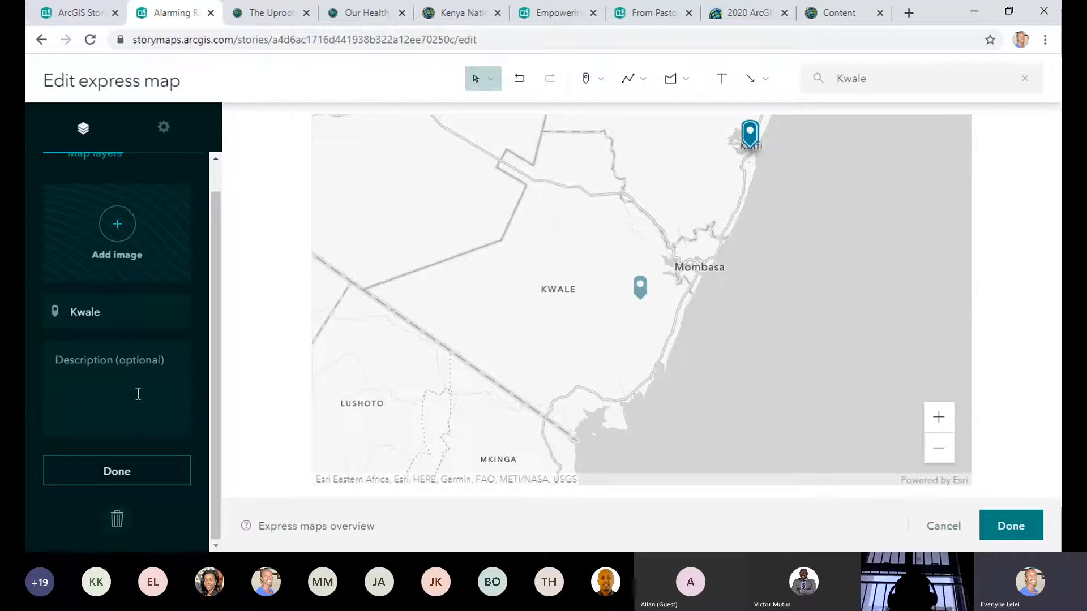
{"action": "left_click", "coordinate": [126, 476]}
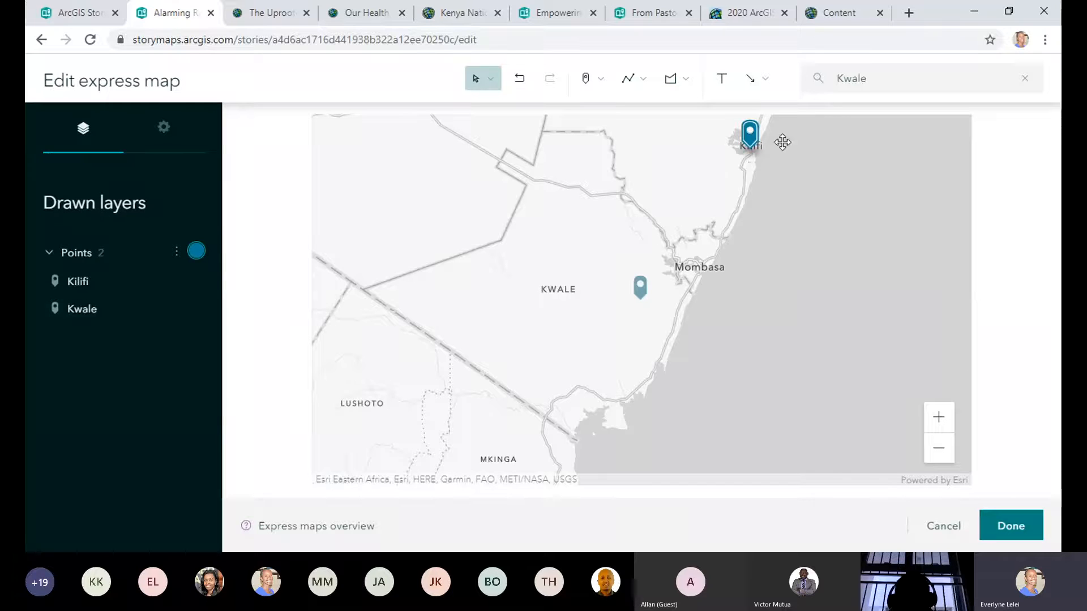
Step: Draw a four-cornered area over Kwale on the express map, leave its details empty, and place the finished map in the story
{"action": "left_click", "coordinate": [671, 83]}
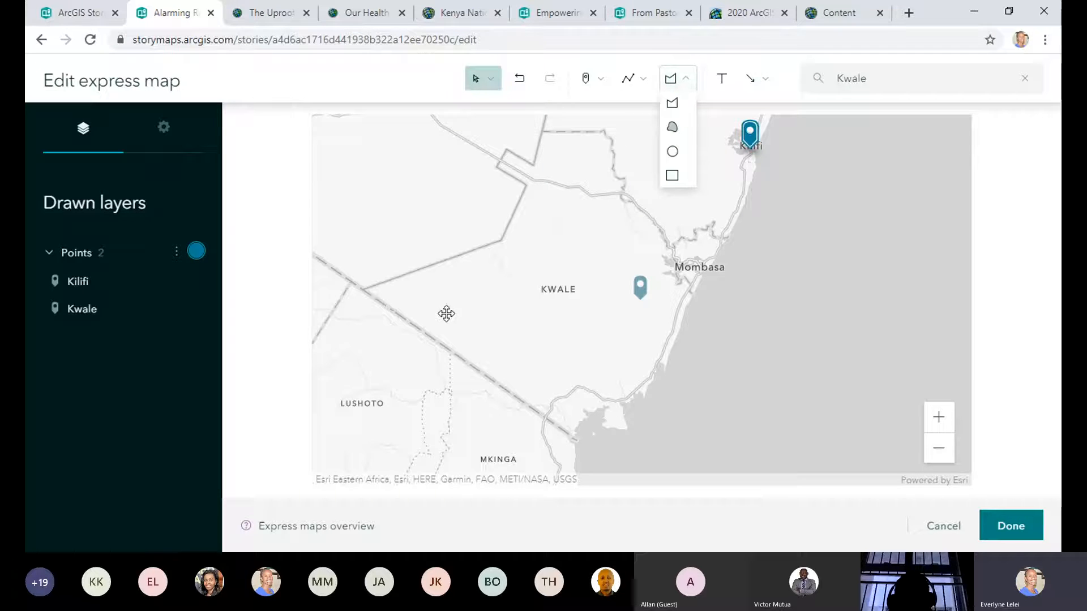
{"action": "left_click", "coordinate": [430, 298]}
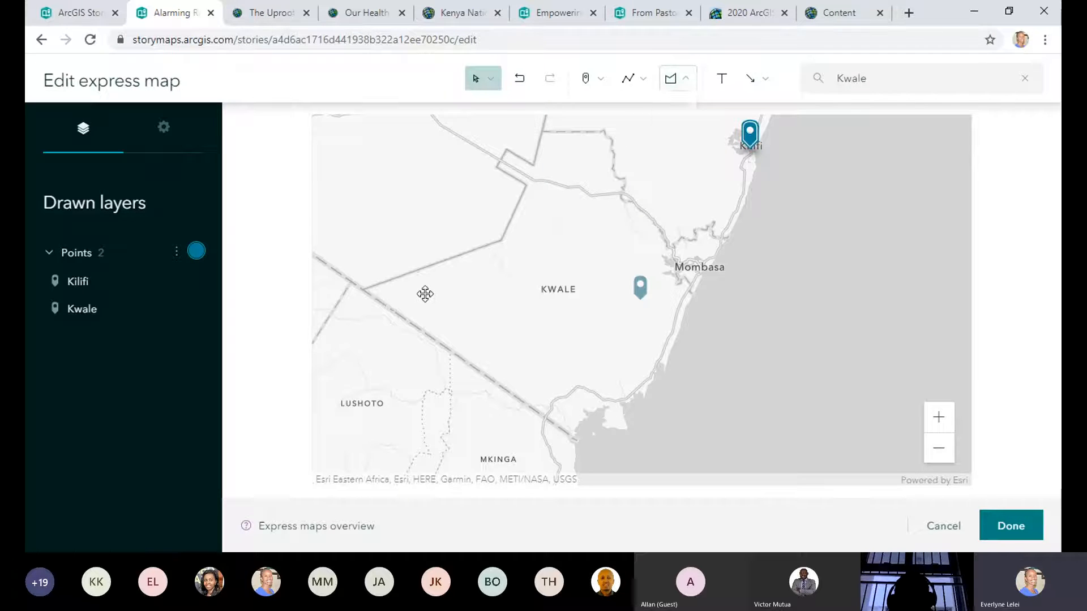
{"action": "left_click", "coordinate": [685, 82]}
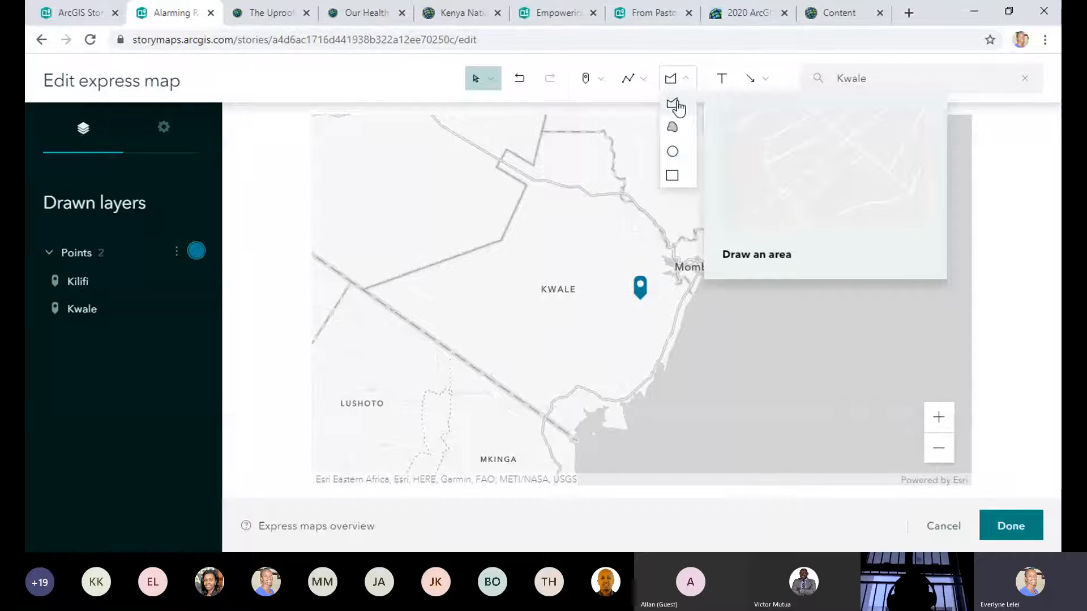
{"action": "left_click", "coordinate": [678, 107]}
{"action": "left_click", "coordinate": [413, 300]}
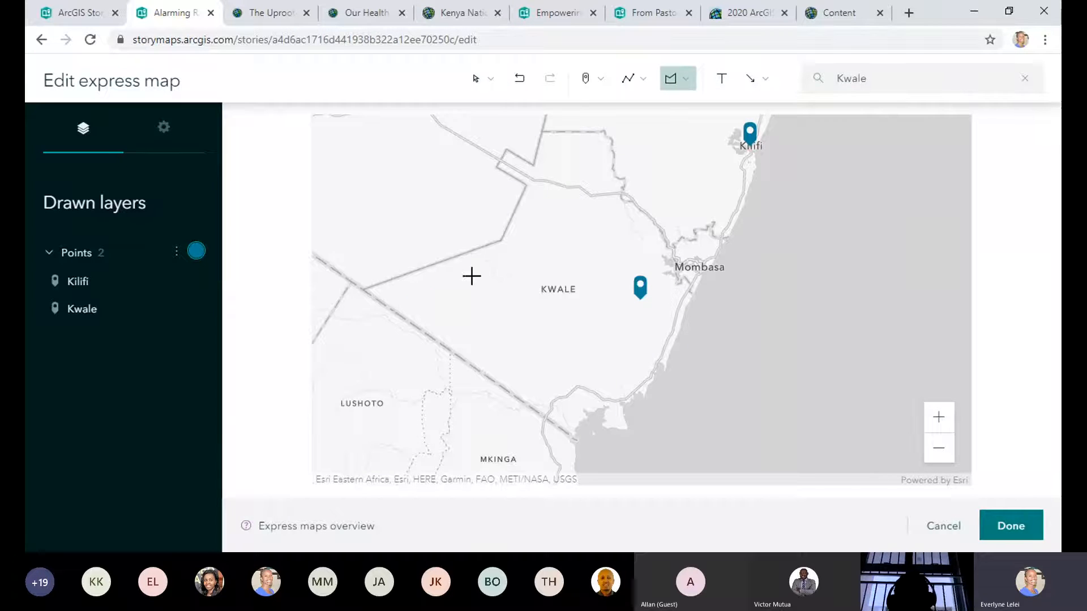
{"action": "left_click", "coordinate": [514, 247]}
{"action": "left_click", "coordinate": [615, 331]}
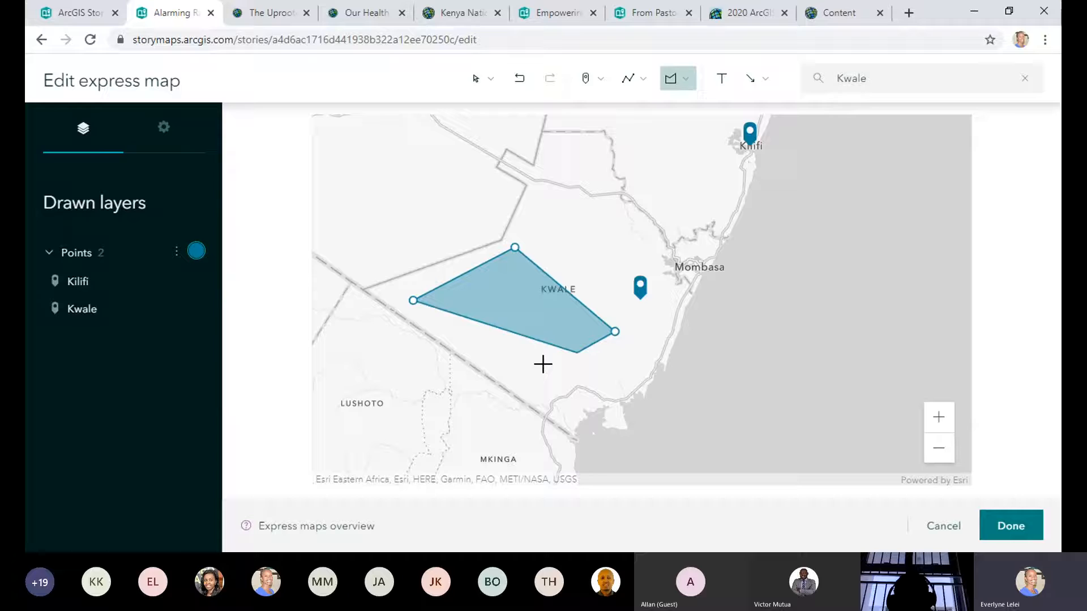
{"action": "left_click", "coordinate": [515, 383]}
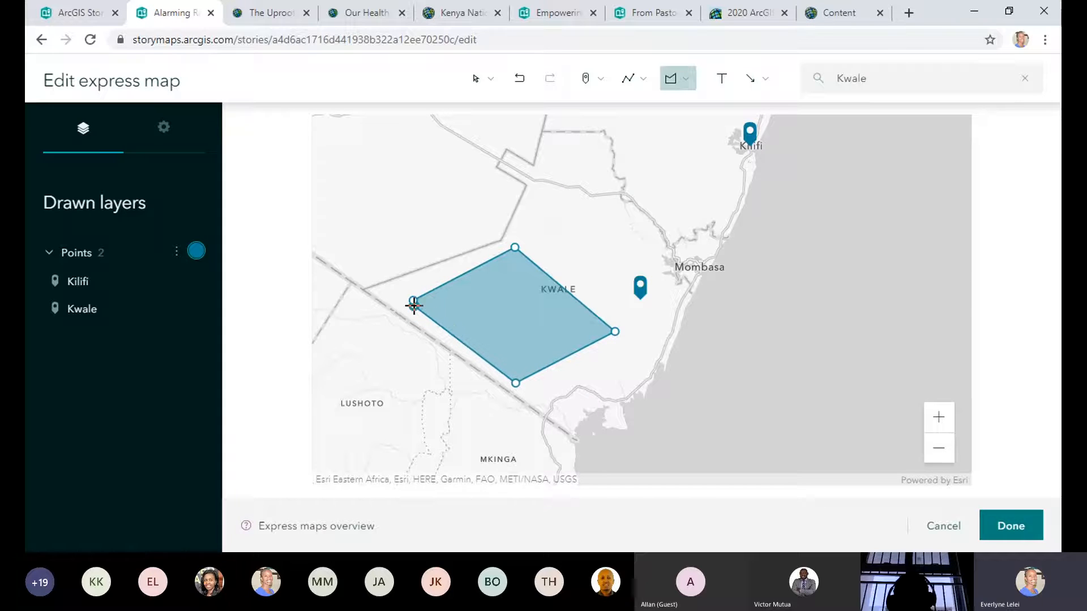
{"action": "left_click", "coordinate": [414, 304]}
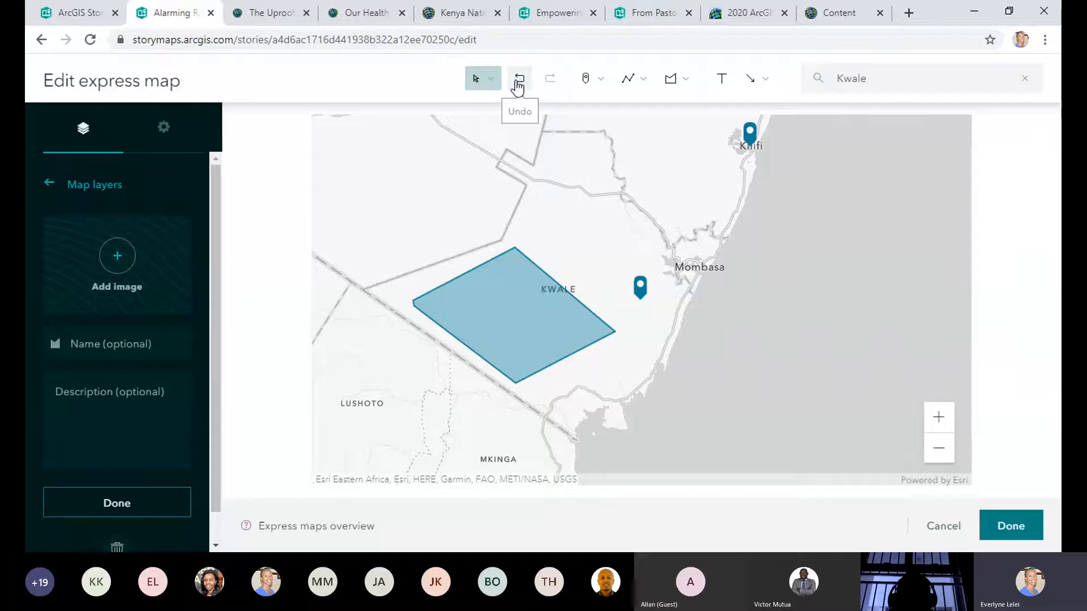
{"action": "left_click", "coordinate": [997, 538]}
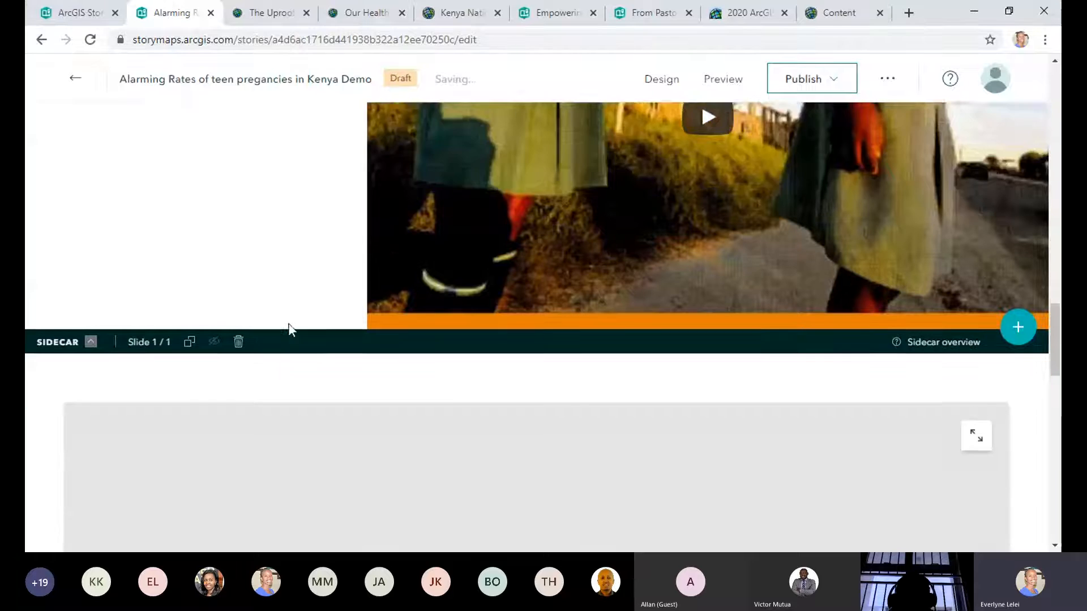
Step: Switch the express map block to the floating layout beside the story text
{"action": "scroll", "coordinate": [480, 344], "scroll_direction": "down", "scroll_amount": 2}
{"action": "scroll", "coordinate": [581, 403], "scroll_direction": "down", "scroll_amount": 2}
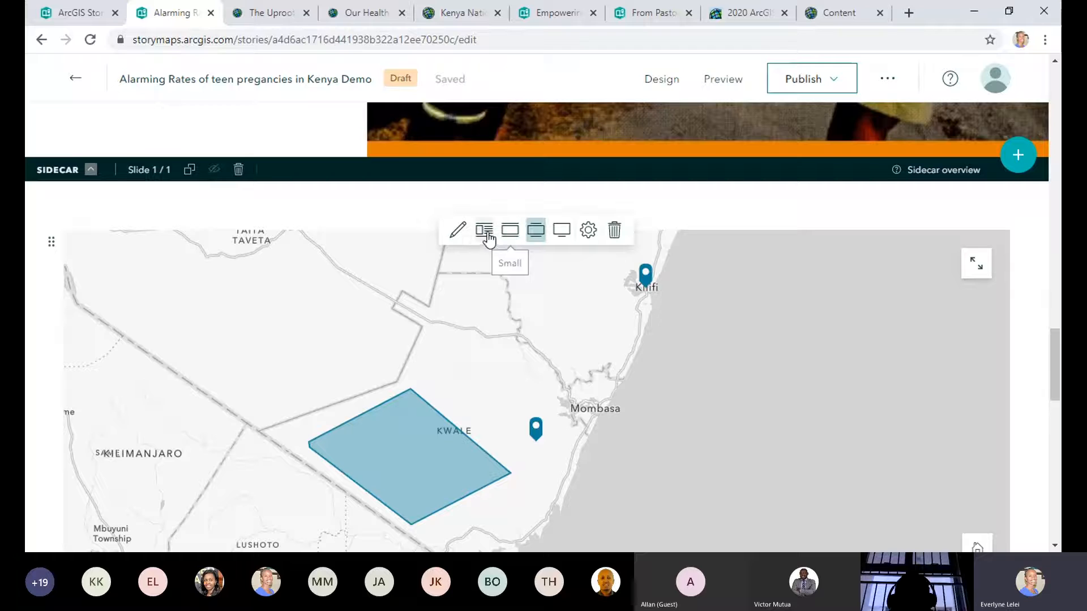
{"action": "left_click", "coordinate": [485, 231]}
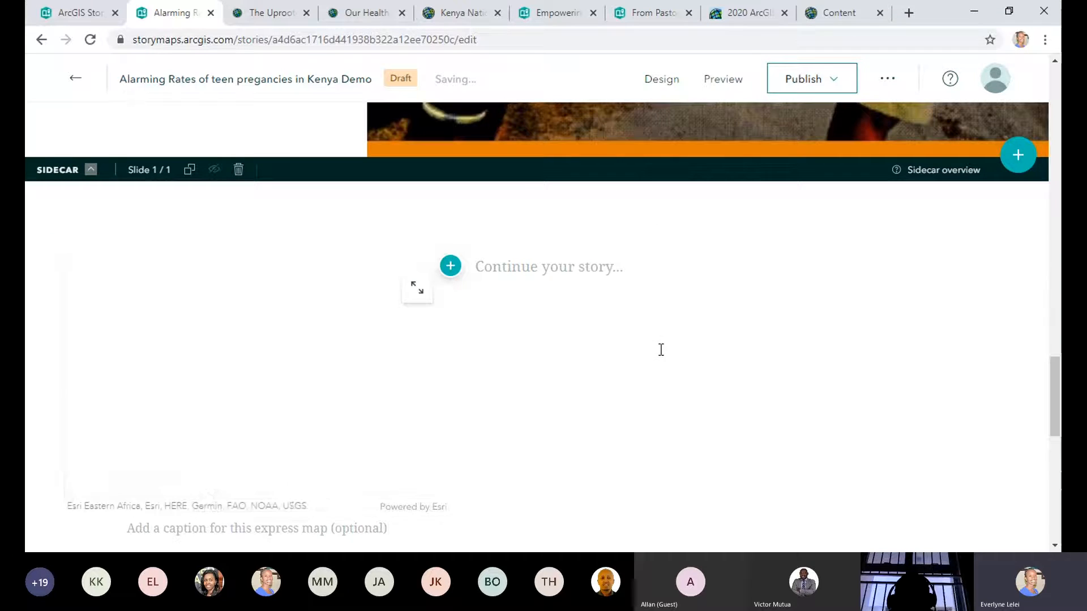
{"action": "mouse_move", "coordinate": [364, 415]}
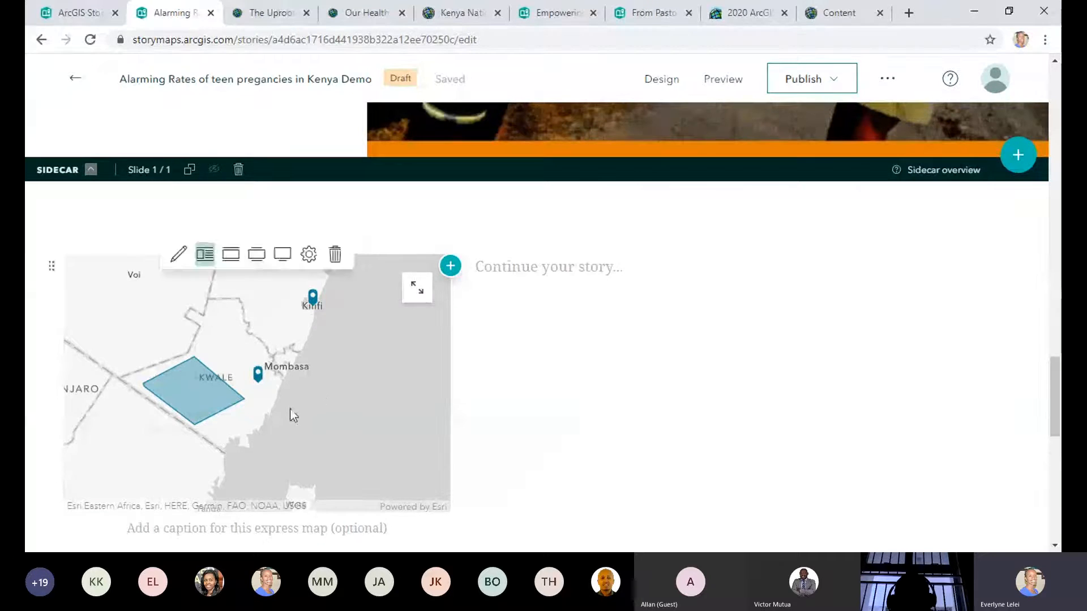
Step: Look at the express map's alternative text option, leaving it empty
{"action": "left_click", "coordinate": [309, 256]}
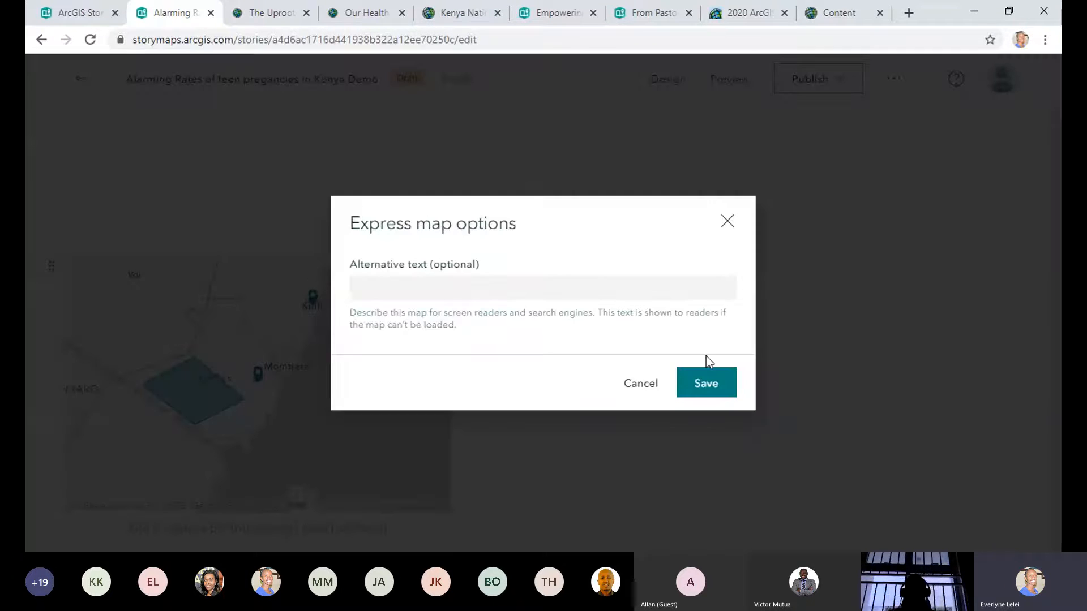
{"action": "left_click", "coordinate": [681, 390]}
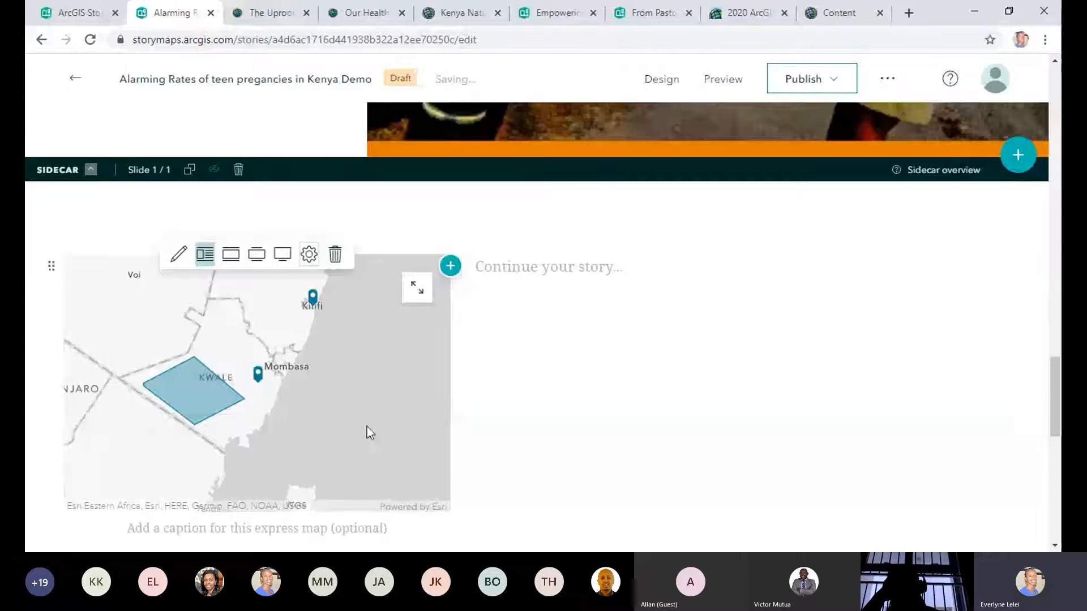
{"action": "left_click", "coordinate": [309, 254]}
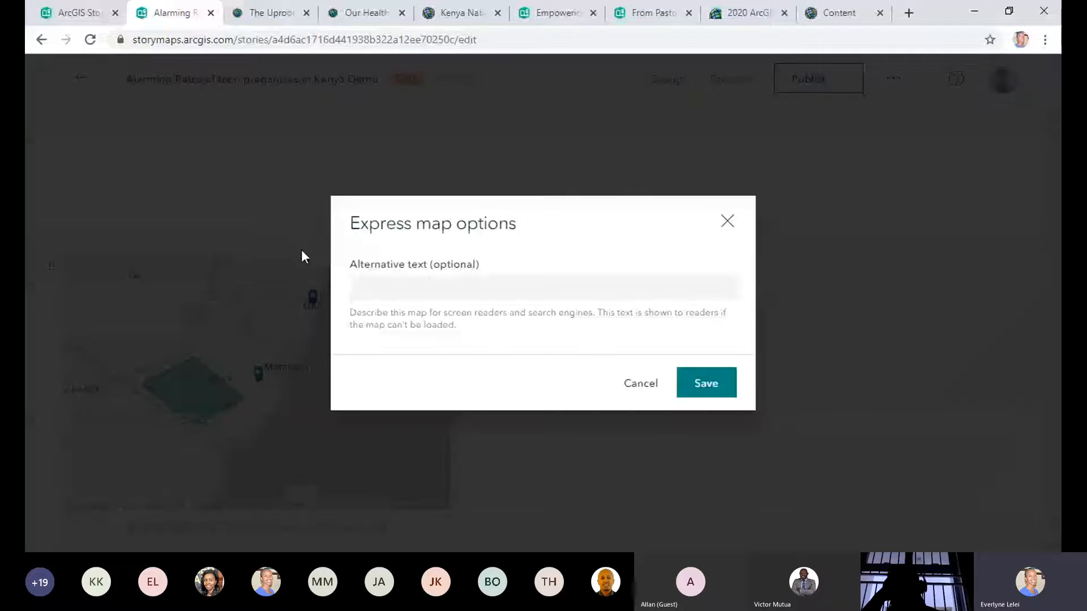
{"action": "left_click", "coordinate": [648, 385]}
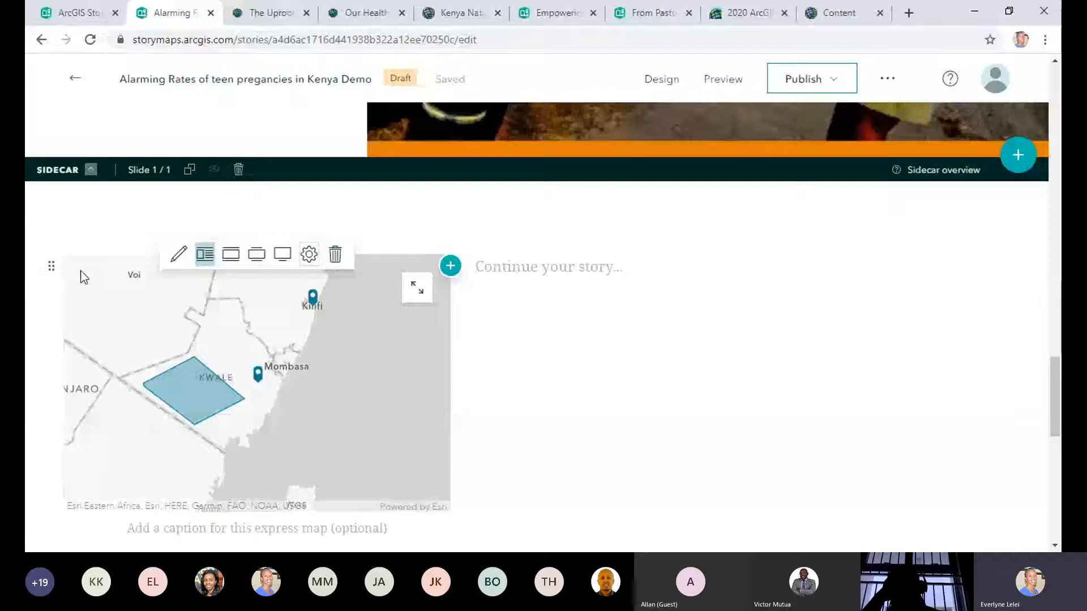
Step: Move the floating map block back to its centred medium layout, check it in expanded view and return to the story
{"action": "left_click_drag", "start_coordinate": [51, 266], "coordinate": [585, 391]}
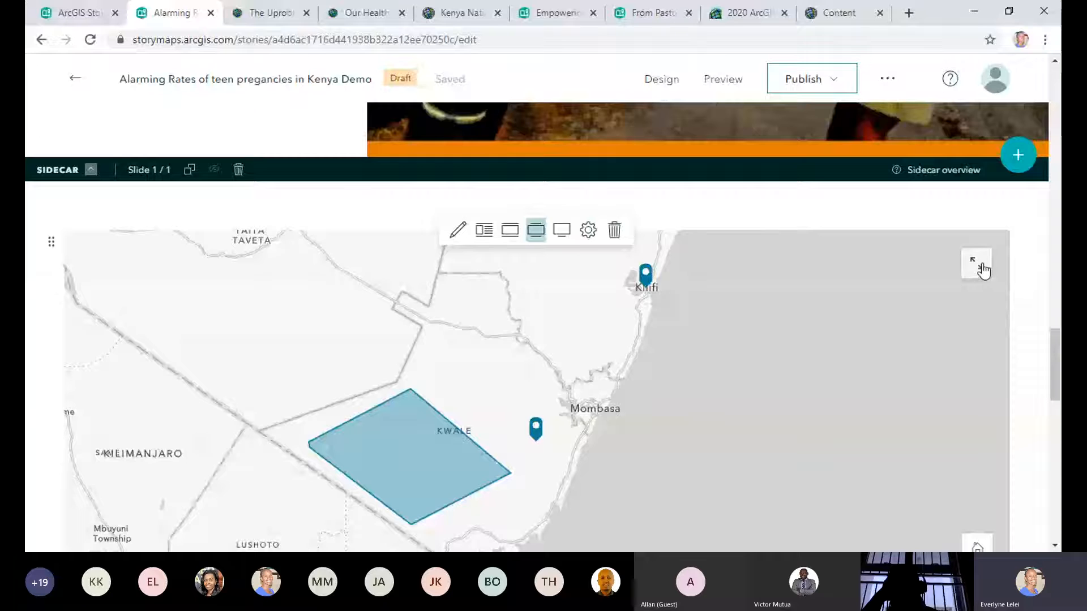
{"action": "left_click", "coordinate": [980, 268]}
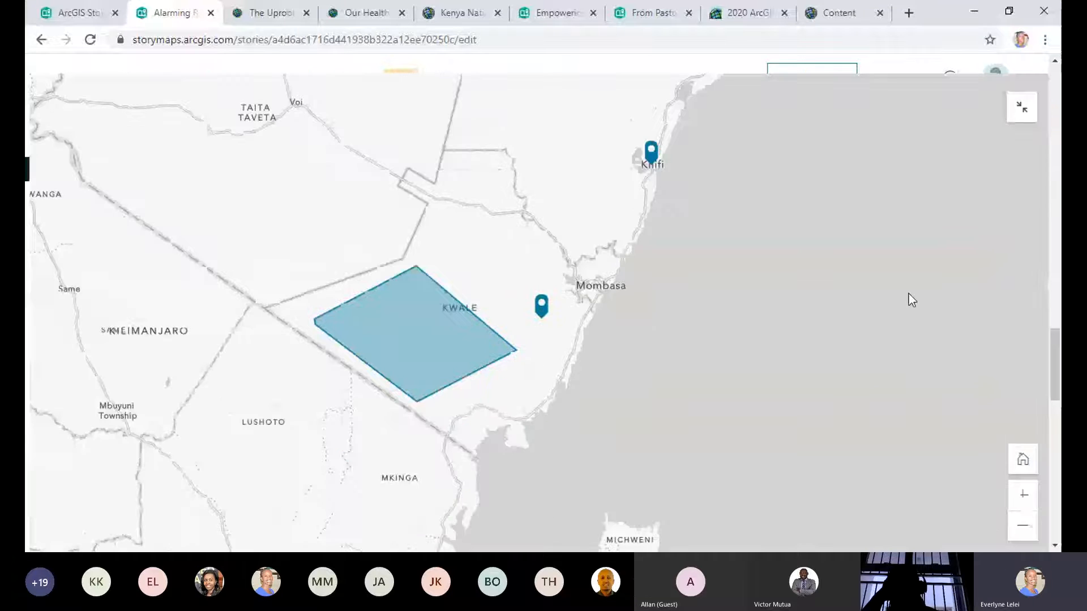
{"action": "key", "text": "Escape"}
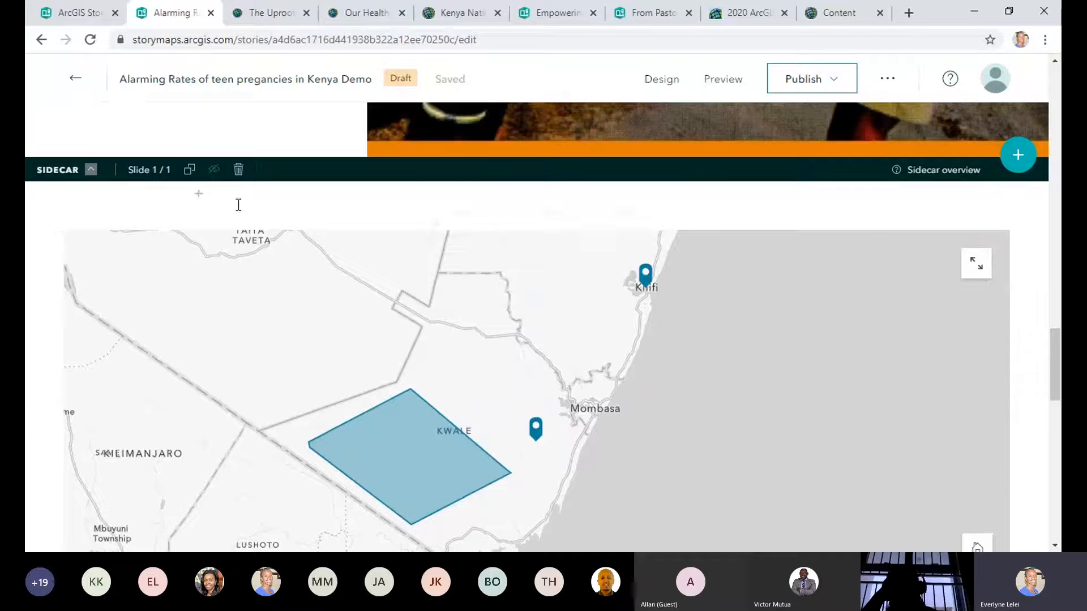
Step: Insert another map block between the sidecar and the existing map, and create a new express map for it
{"action": "left_click", "coordinate": [198, 195]}
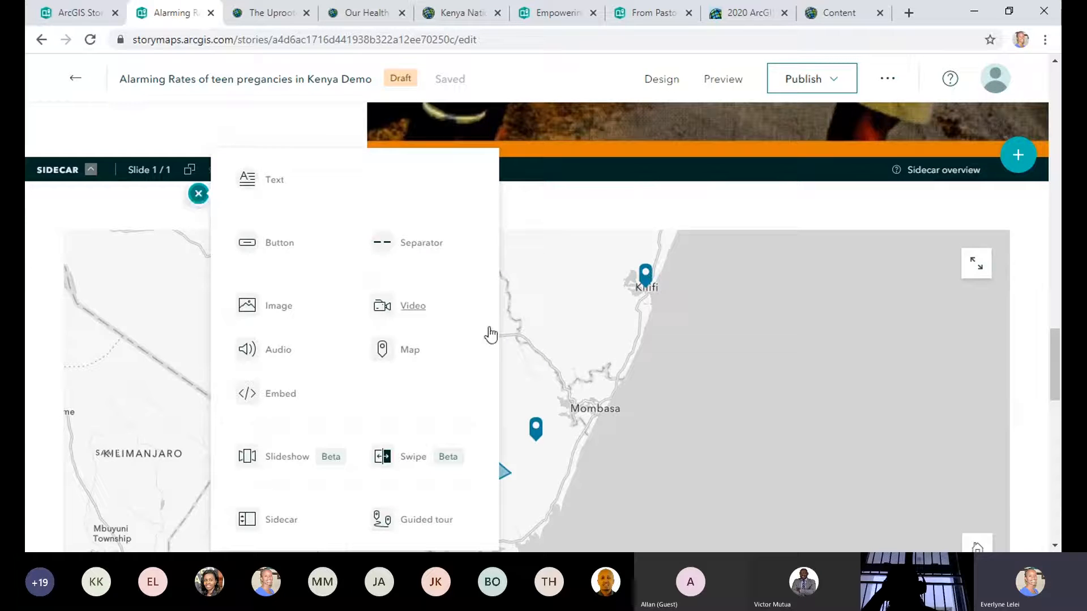
{"action": "left_click", "coordinate": [412, 352]}
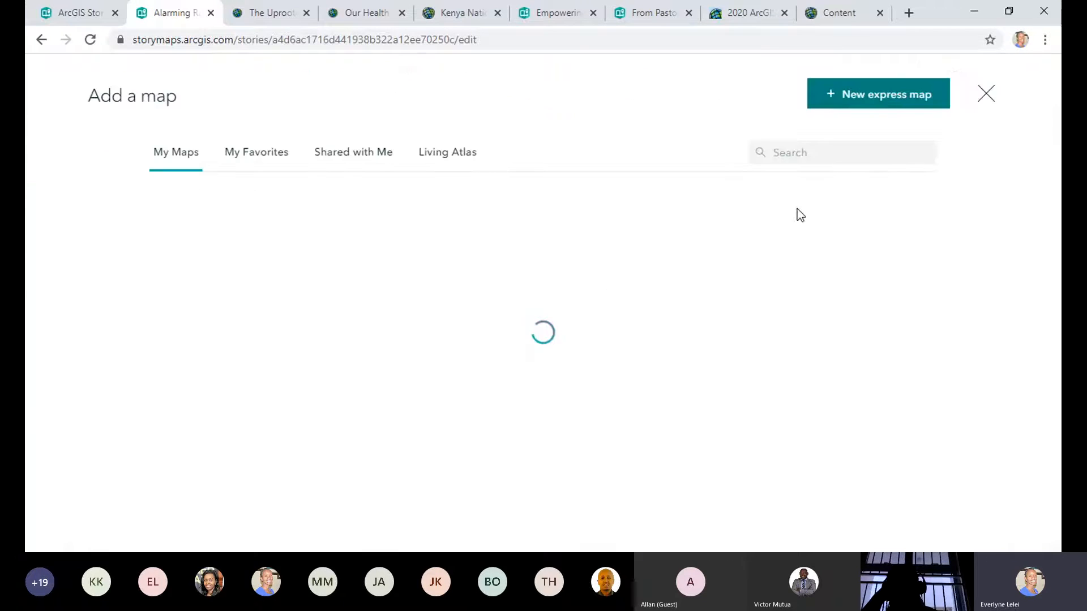
{"action": "left_click", "coordinate": [868, 93]}
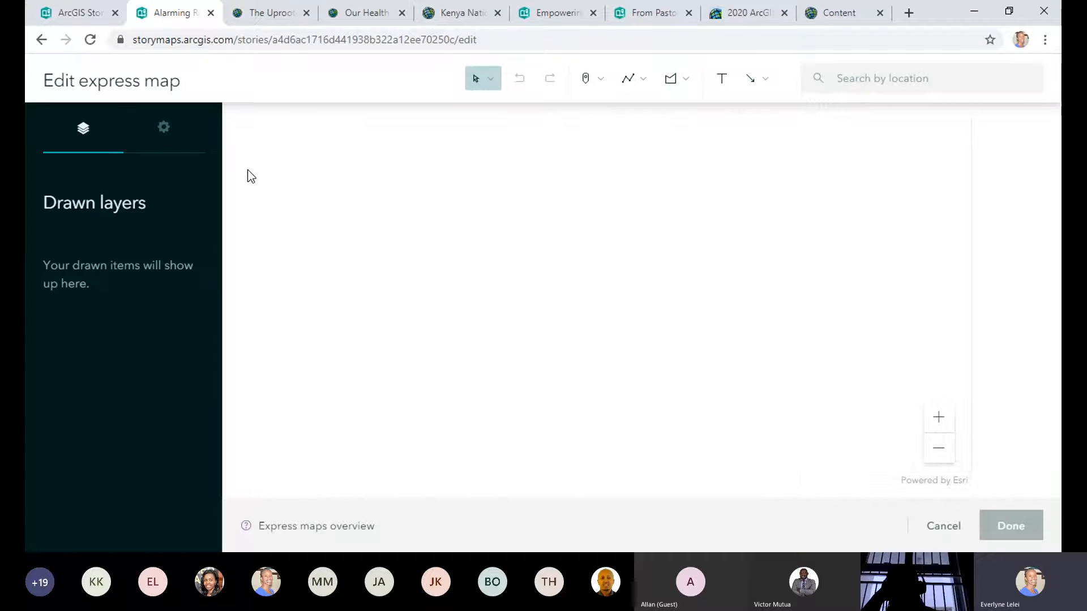
Step: Change the new express map's basemap to the Imagery theme and place the map in the story
{"action": "left_click", "coordinate": [164, 129]}
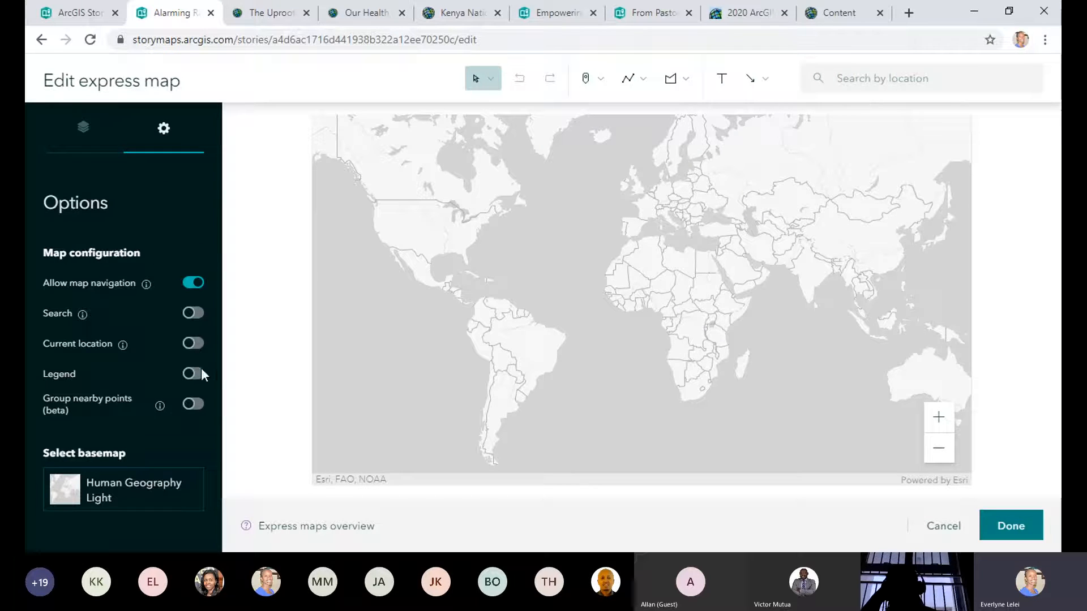
{"action": "left_click", "coordinate": [155, 492]}
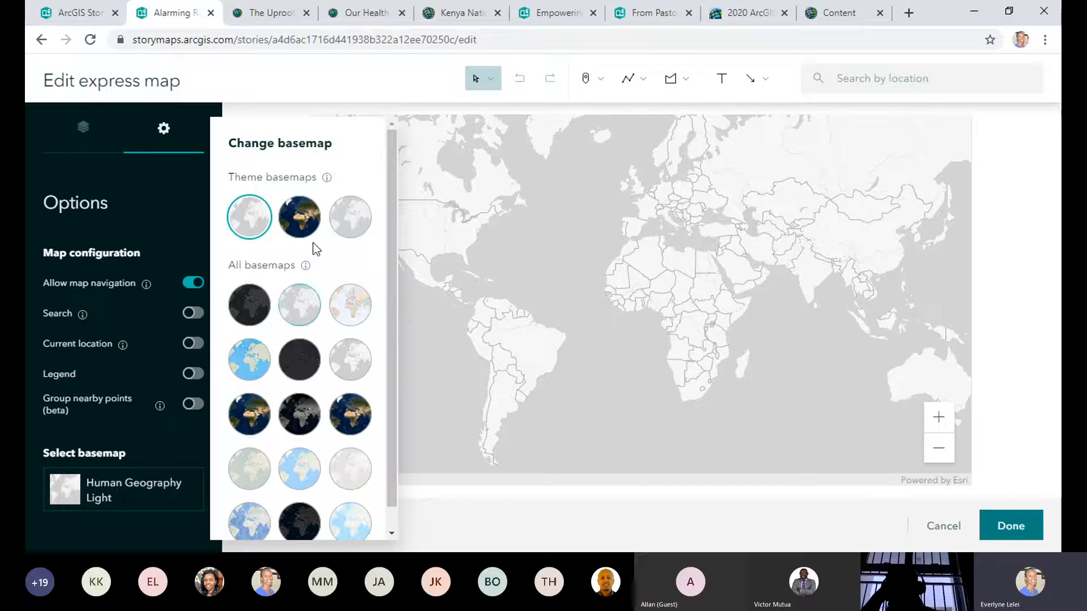
{"action": "left_click", "coordinate": [305, 220]}
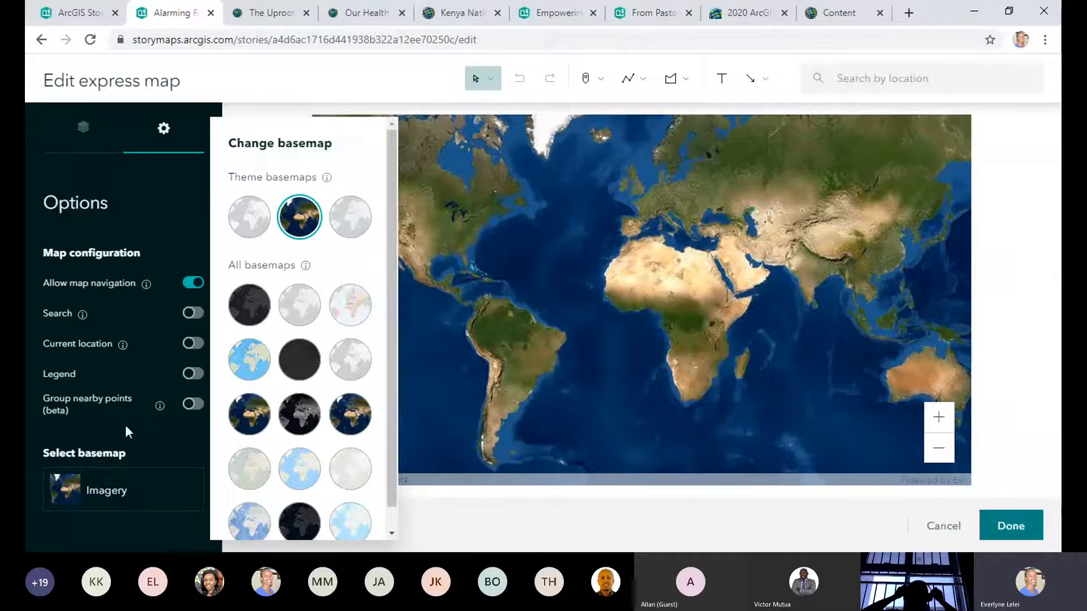
{"action": "scroll", "coordinate": [356, 355], "scroll_direction": "down", "scroll_amount": 1}
{"action": "scroll", "coordinate": [355, 355], "scroll_direction": "down", "scroll_amount": 1}
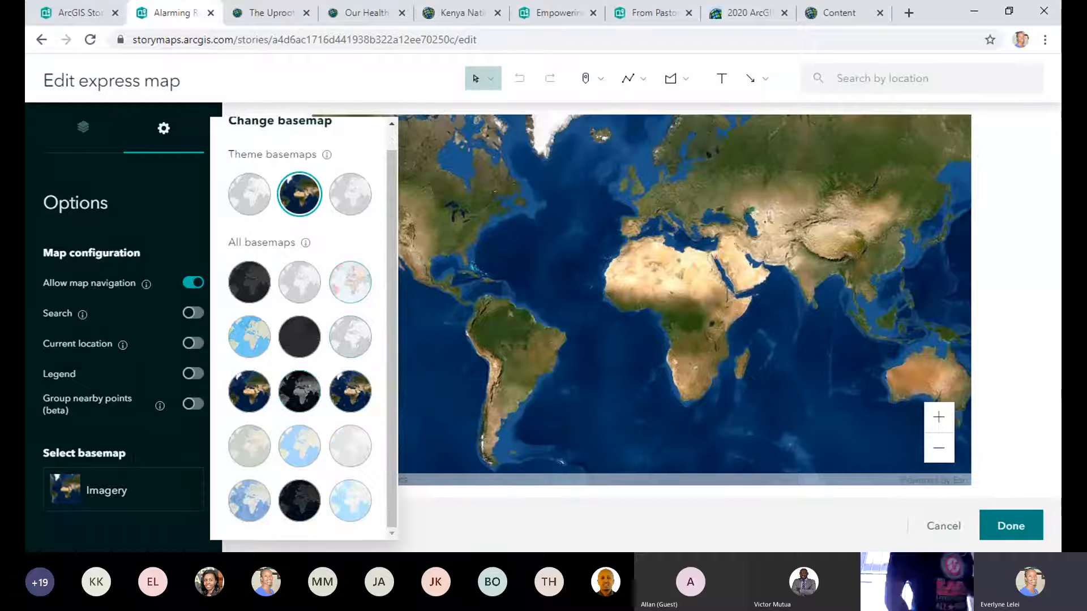
{"action": "left_click", "coordinate": [1014, 533]}
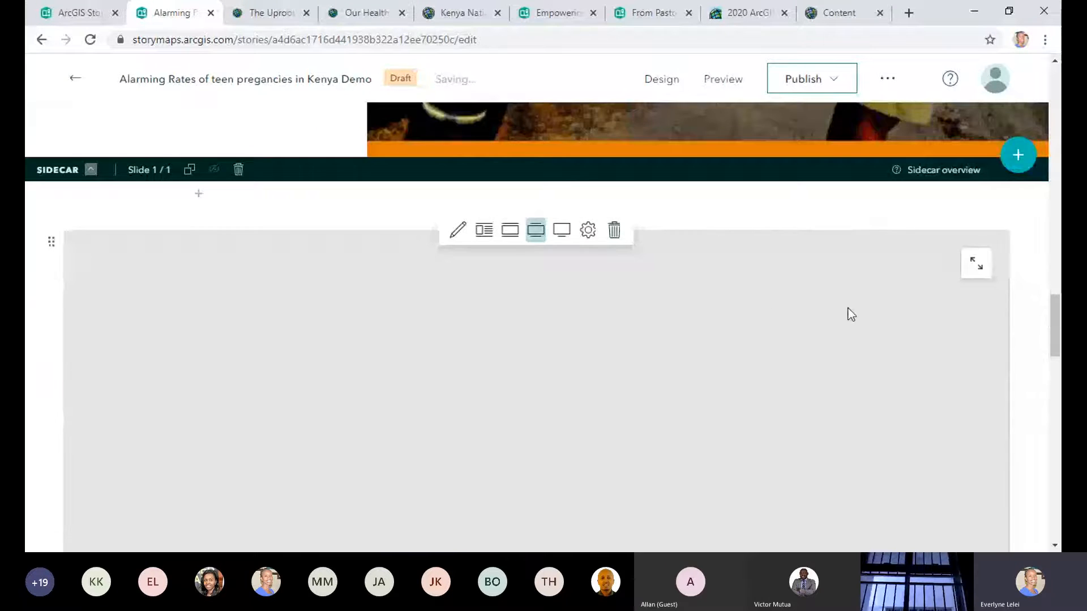
Step: Check the story's draft status above the sidecar, and examine the sharing and group settings for publishing
{"action": "scroll", "coordinate": [843, 317], "scroll_direction": "up", "scroll_amount": 4}
{"action": "scroll", "coordinate": [833, 320], "scroll_direction": "up", "scroll_amount": 3}
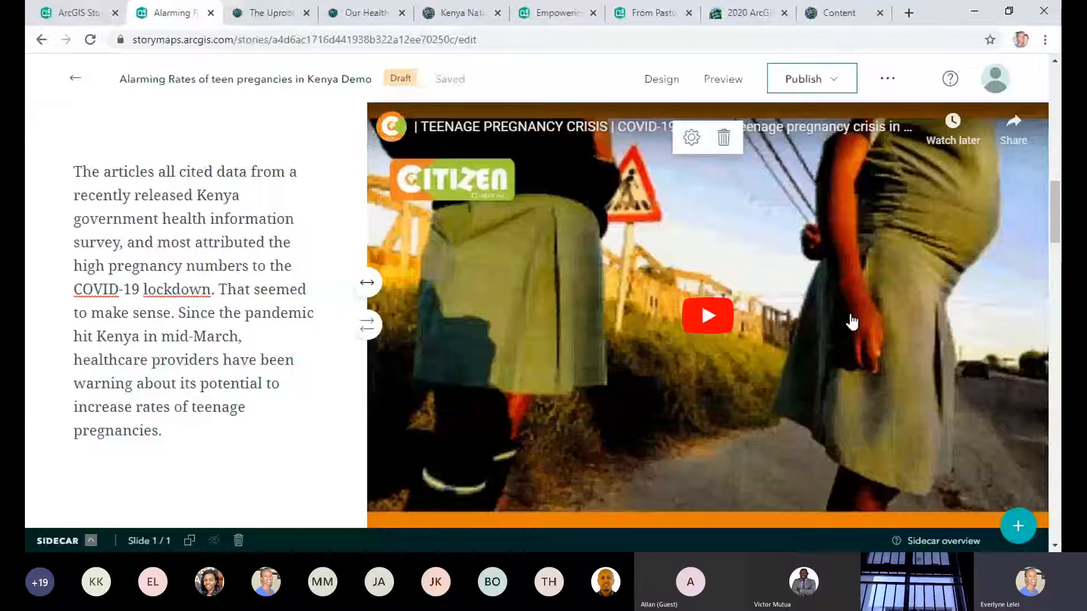
{"action": "scroll", "coordinate": [883, 334], "scroll_direction": "down", "scroll_amount": 3}
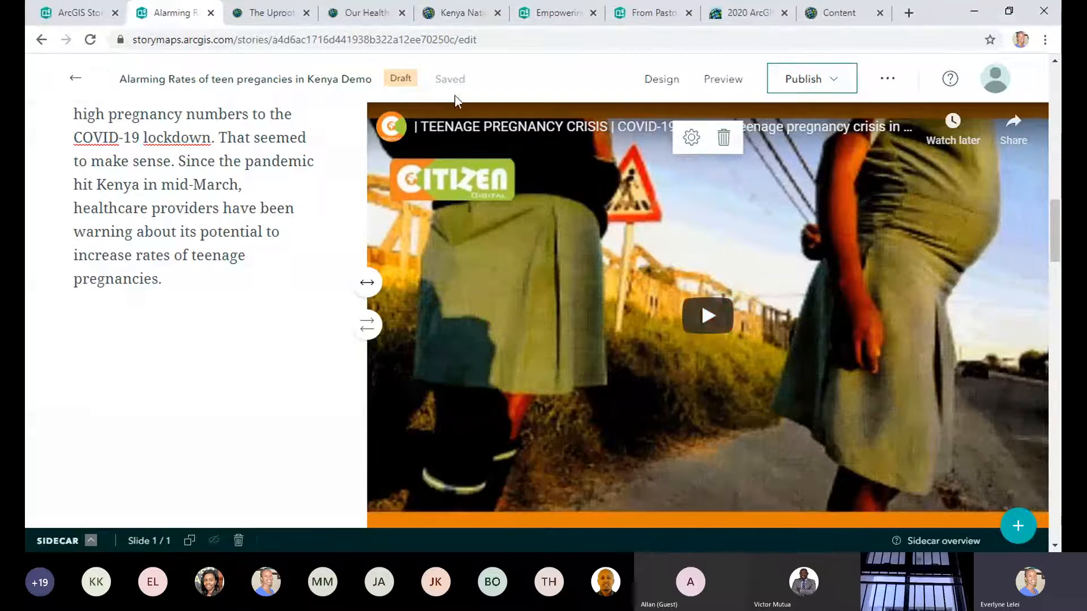
{"action": "scroll", "coordinate": [600, 362], "scroll_direction": "up", "scroll_amount": 4}
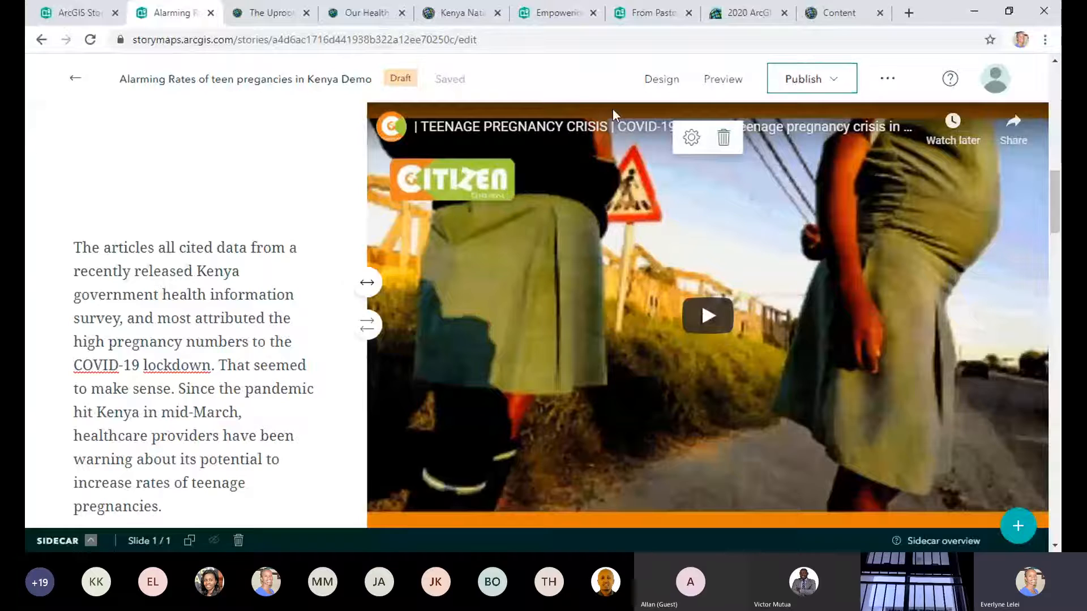
{"action": "mouse_move", "coordinate": [394, 82]}
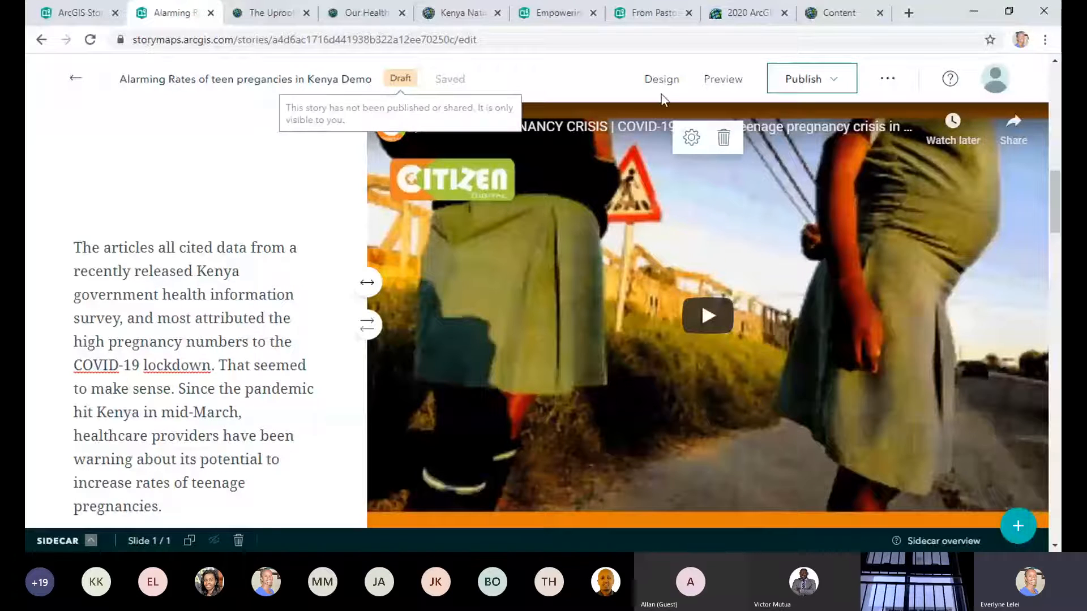
{"action": "left_click", "coordinate": [814, 81]}
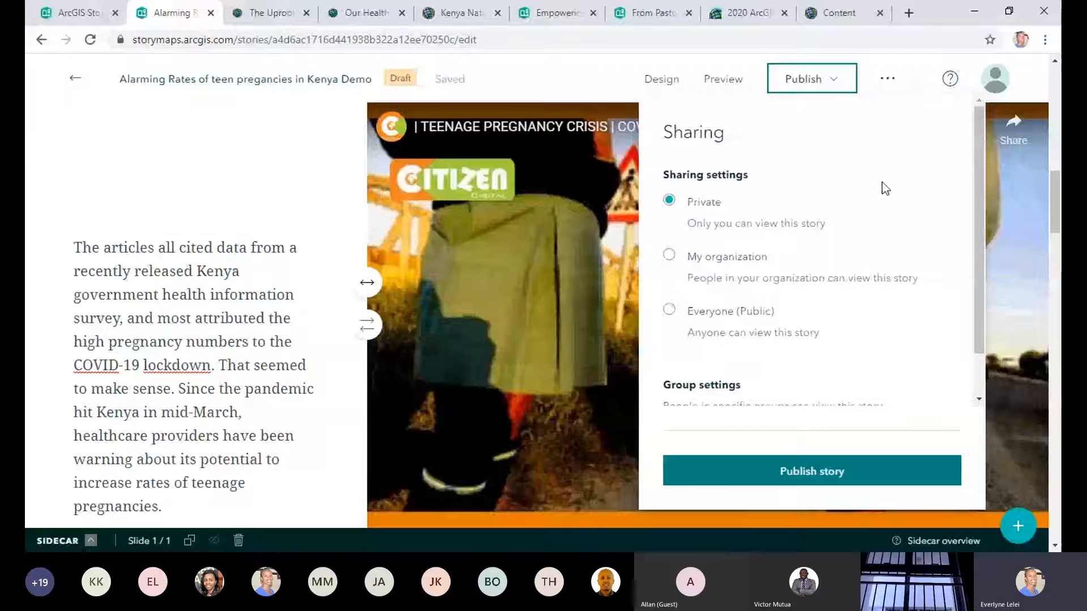
{"action": "scroll", "coordinate": [784, 390], "scroll_direction": "down", "scroll_amount": 1}
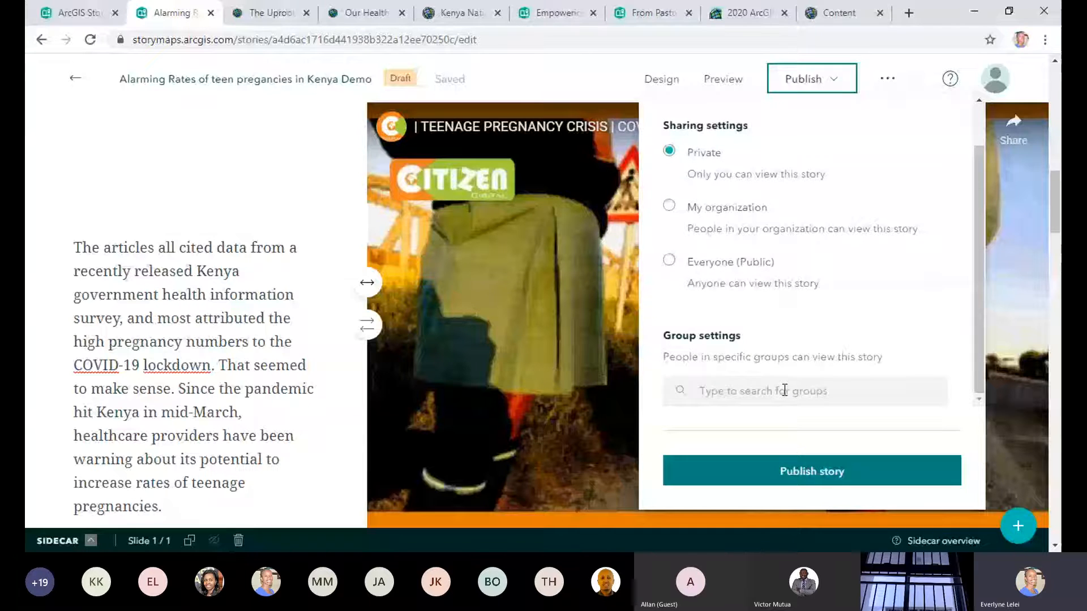